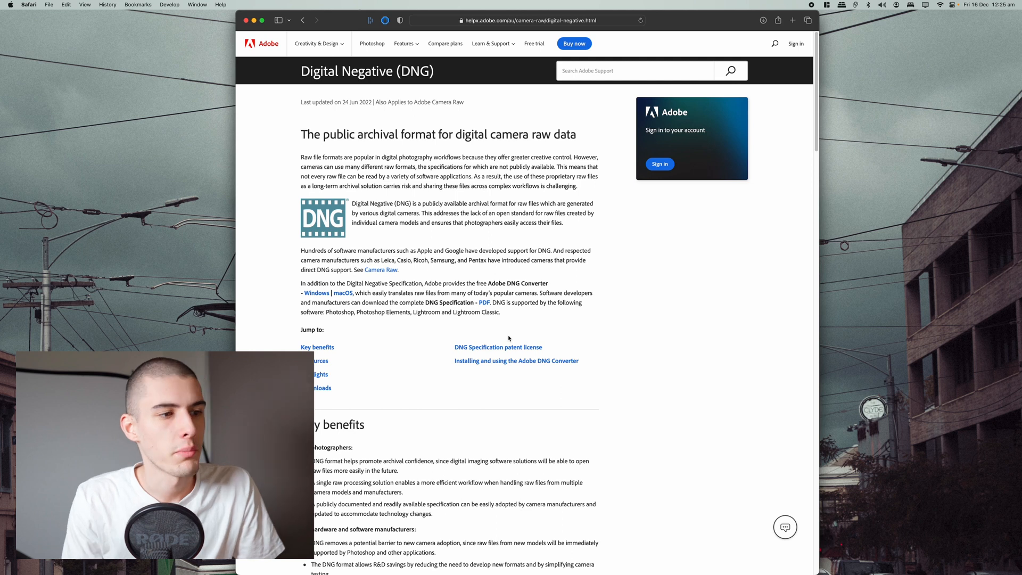
- Look through the Resources section of the Digital Negative page for the DNG Profile Editor downloads
{"action": "scroll", "coordinate": [508, 338], "scroll_direction": "down", "scroll_amount": 5}
{"action": "scroll", "coordinate": [505, 363], "scroll_direction": "down", "scroll_amount": 2}
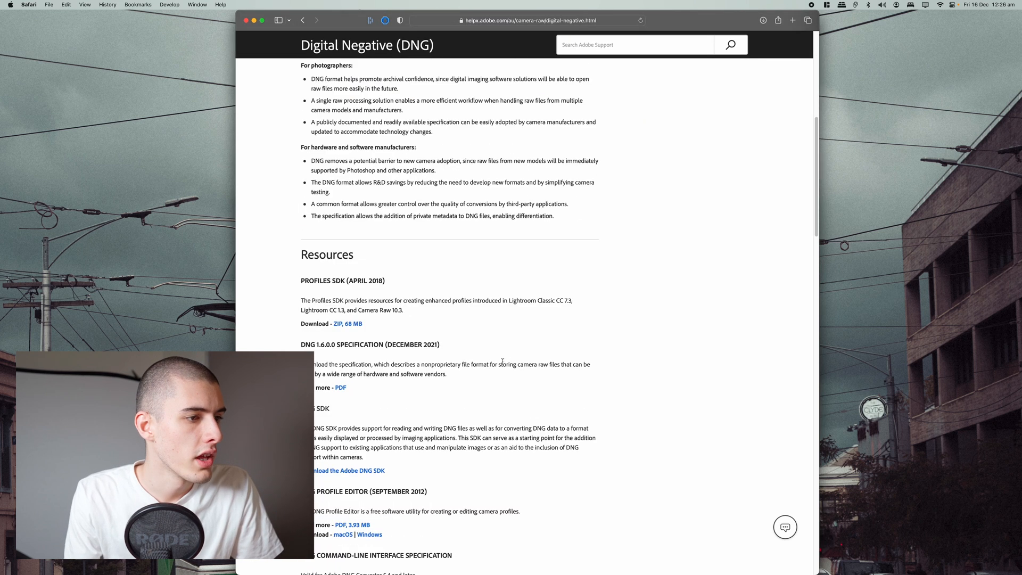
{"action": "scroll", "coordinate": [584, 329], "scroll_direction": "down", "scroll_amount": 1}
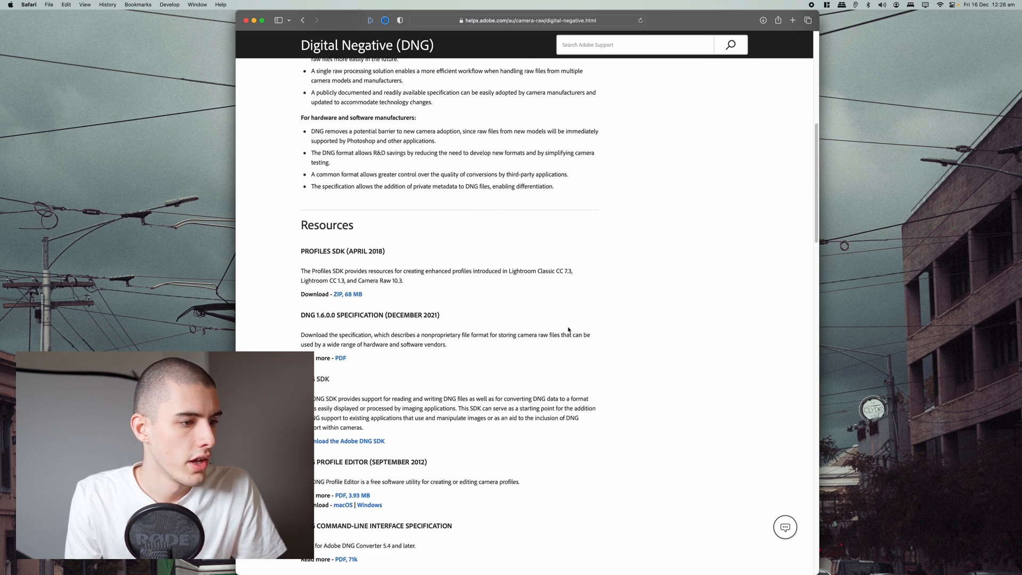
{"action": "scroll", "coordinate": [565, 338], "scroll_direction": "down", "scroll_amount": 3}
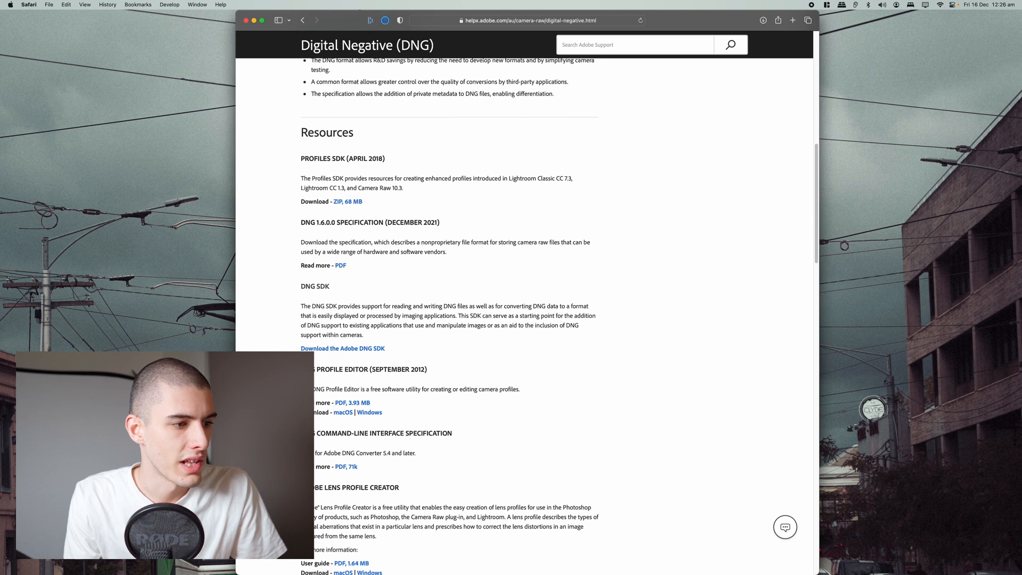
{"action": "scroll", "coordinate": [426, 391], "scroll_direction": "down", "scroll_amount": 1}
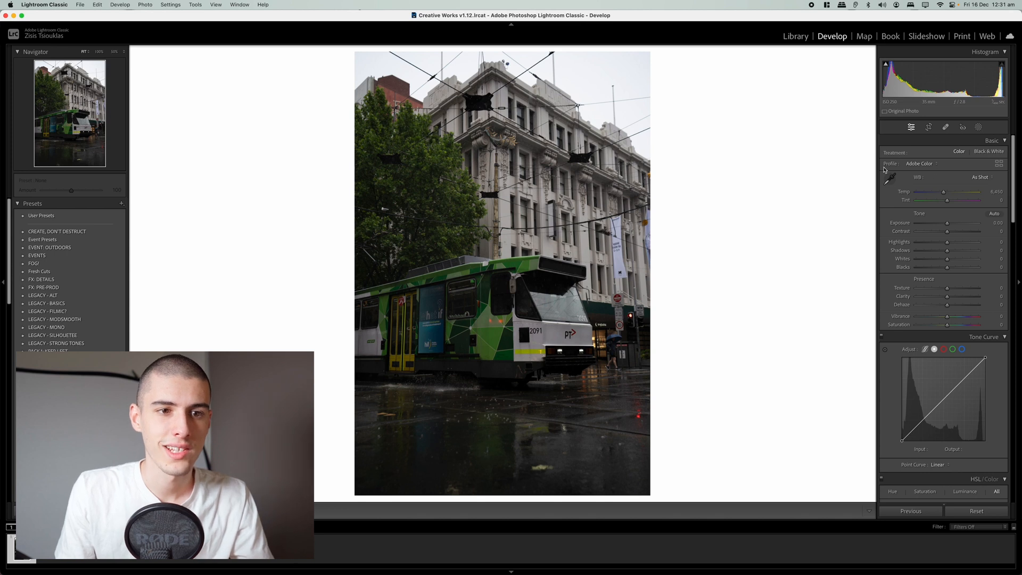
- Apply the Adobe Standard profile to the tram photo from the profile browser and close the browser
{"action": "left_click", "coordinate": [1000, 164]}
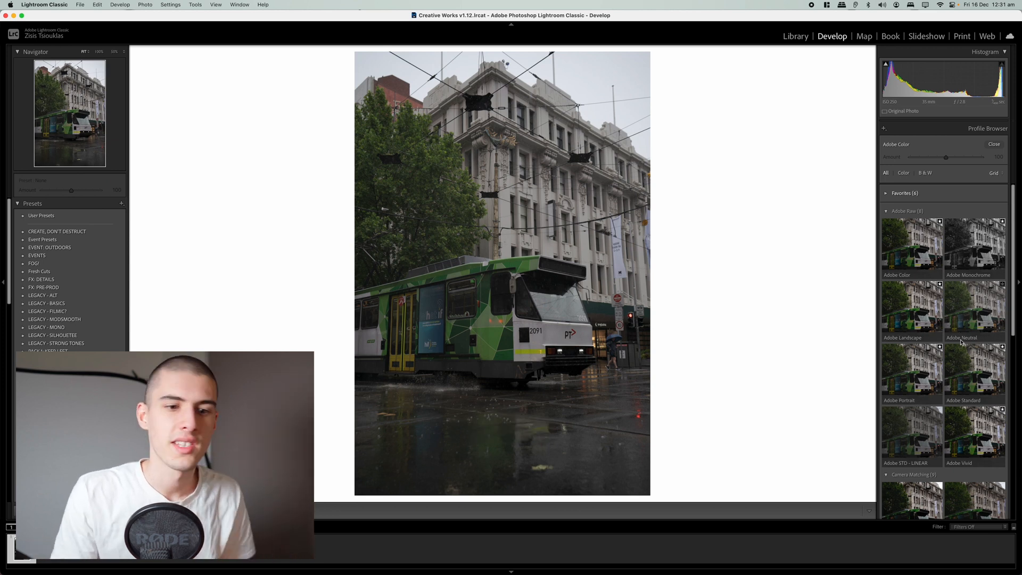
{"action": "left_click", "coordinate": [966, 362]}
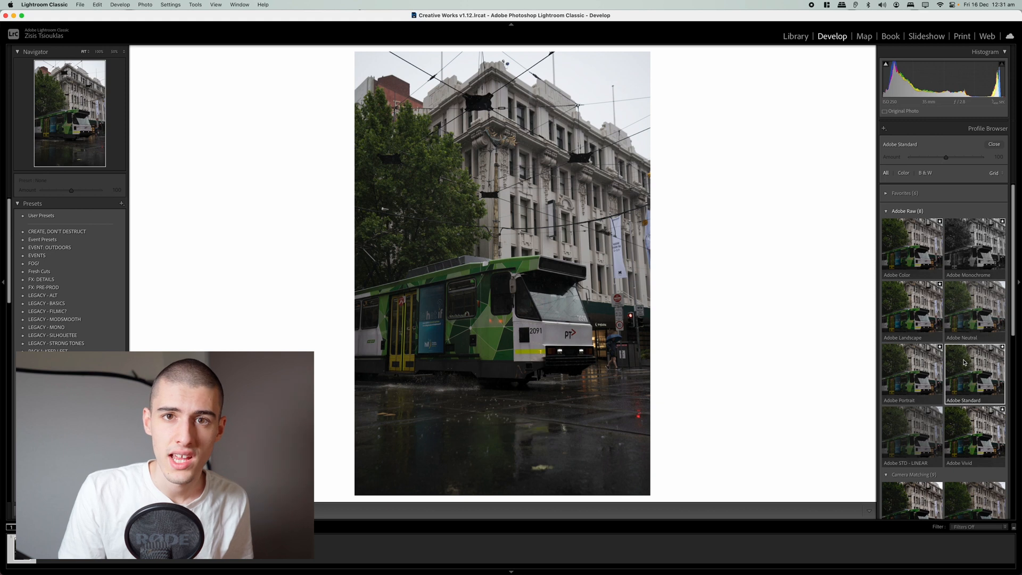
{"action": "left_click", "coordinate": [996, 144]}
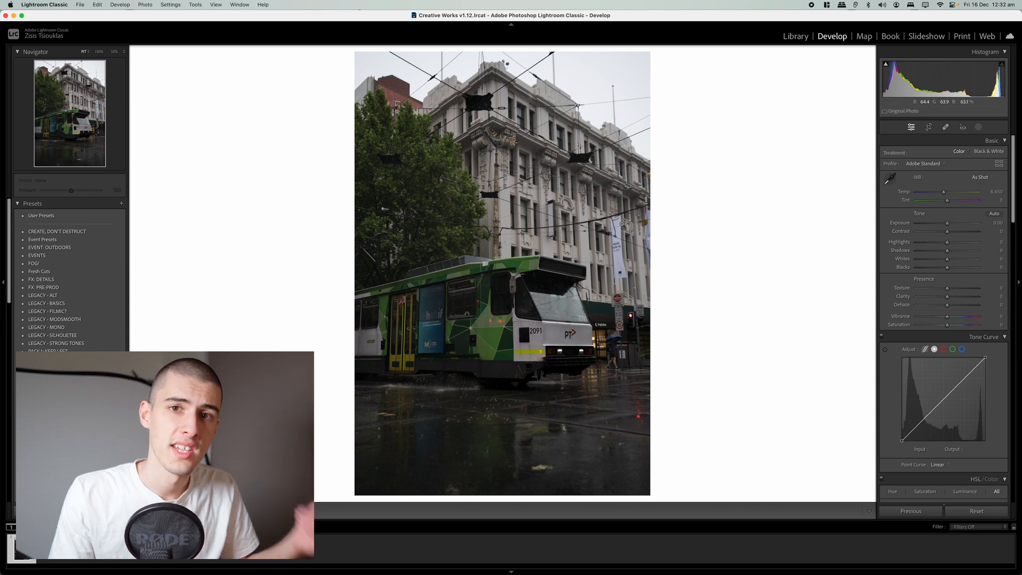
- Open the export settings for the tram photo and set the image format to DNG
{"action": "left_click", "coordinate": [80, 4]}
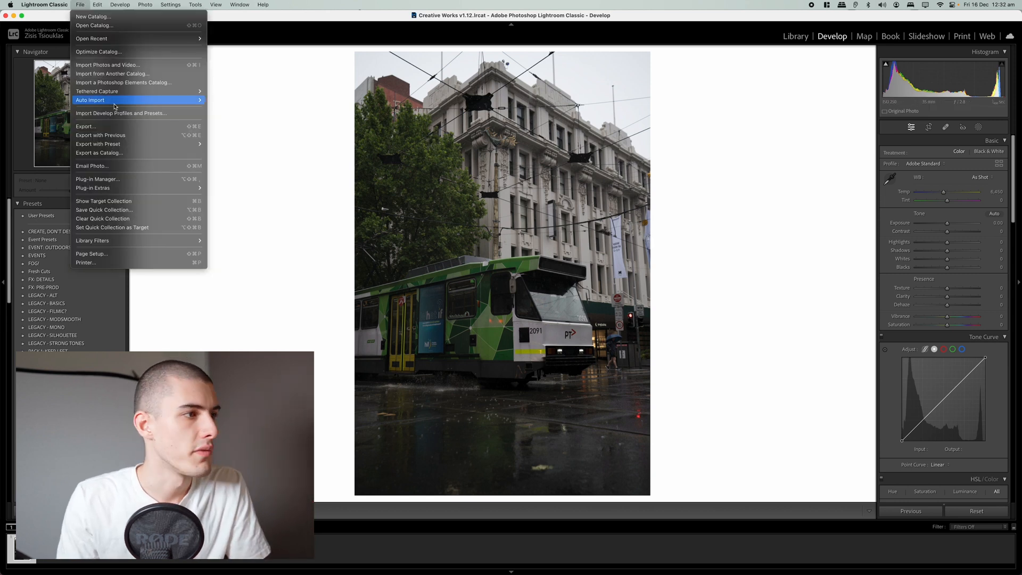
{"action": "left_click", "coordinate": [107, 127]}
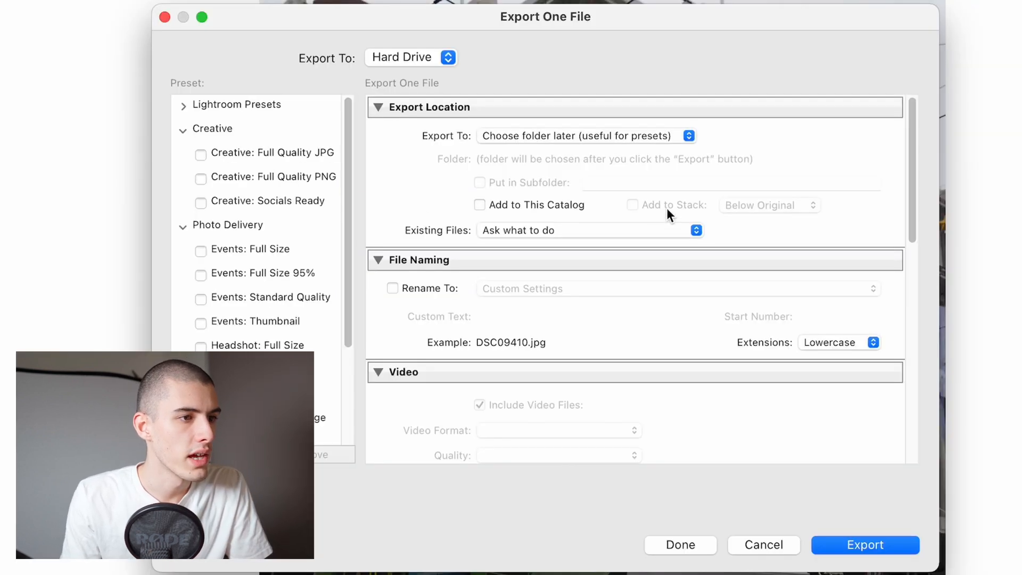
{"action": "scroll", "coordinate": [666, 207], "scroll_direction": "down", "scroll_amount": 5}
{"action": "left_click", "coordinate": [516, 352]}
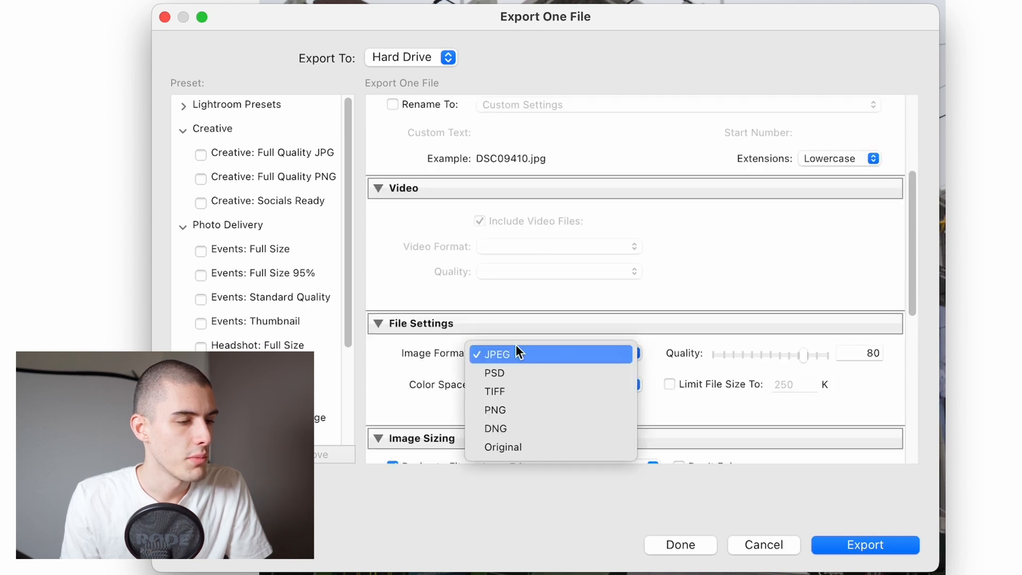
{"action": "left_click", "coordinate": [526, 429]}
- Set the DNG export's JPEG preview to None and turn off Embed Fast Load Data, keeping compatibility at Camera Raw 14.0 and later
{"action": "scroll", "coordinate": [671, 349], "scroll_direction": "down", "scroll_amount": 2}
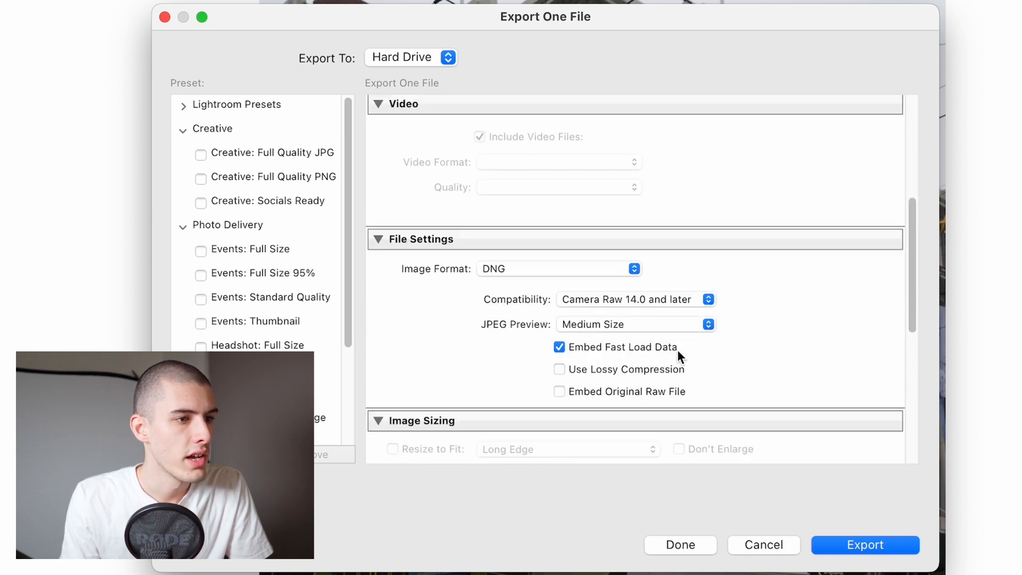
{"action": "scroll", "coordinate": [678, 353], "scroll_direction": "down", "scroll_amount": 1}
{"action": "left_click", "coordinate": [624, 266]}
{"action": "left_click", "coordinate": [617, 268]}
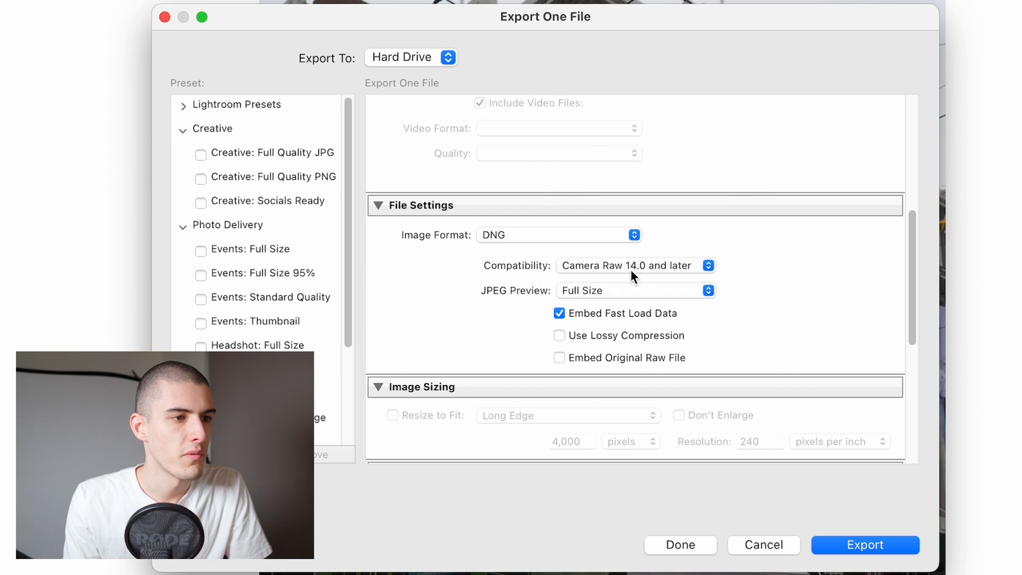
{"action": "left_click", "coordinate": [679, 292]}
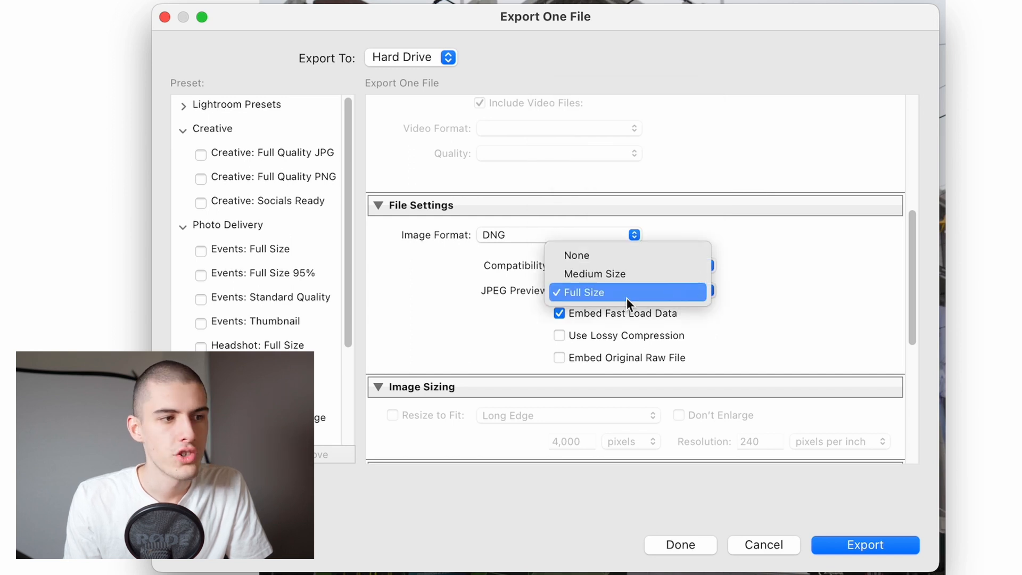
{"action": "left_click", "coordinate": [592, 257]}
{"action": "left_click", "coordinate": [591, 315]}
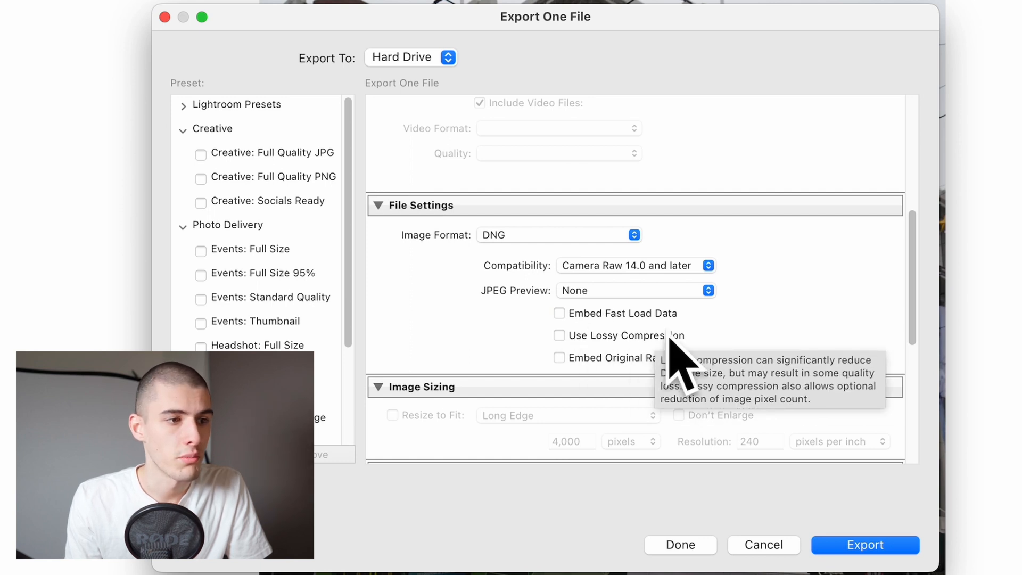
{"action": "left_click", "coordinate": [656, 356]}
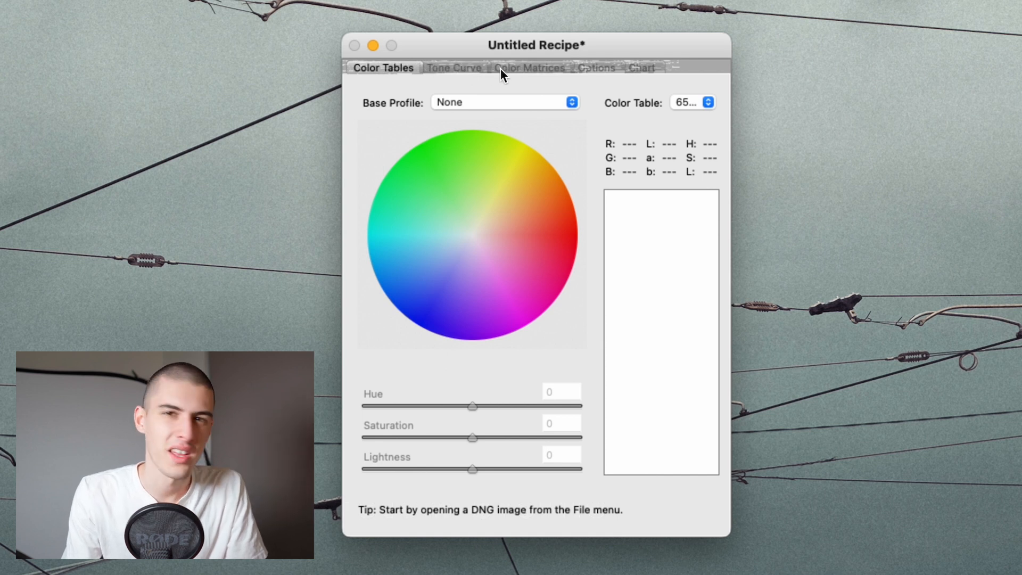
- Switch to DNG Profile Editor, open the image DSC09410.dng and move its window clear of the recipe window
{"action": "left_click", "coordinate": [440, 69]}
{"action": "left_click", "coordinate": [532, 68]}
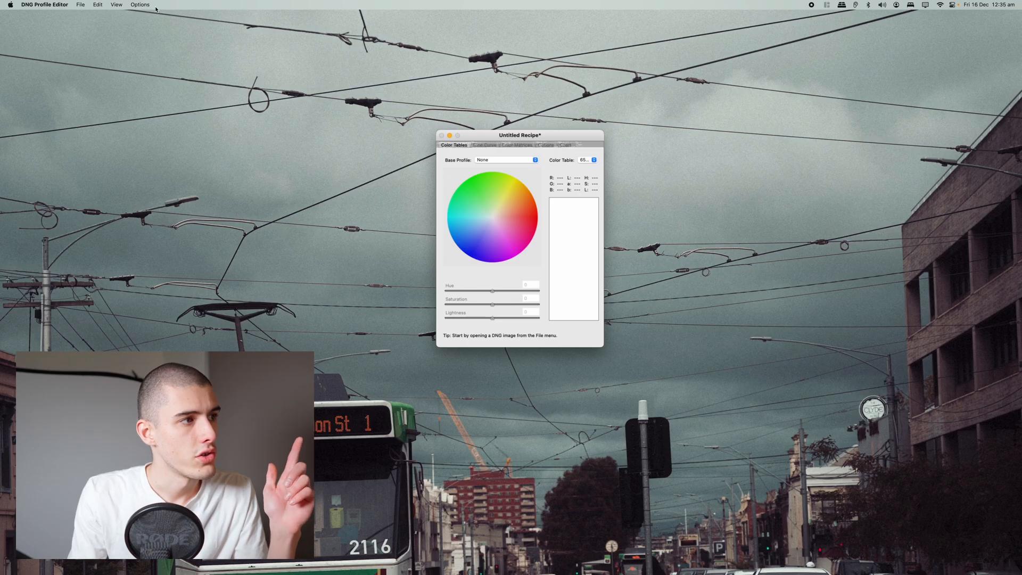
{"action": "left_click", "coordinate": [81, 4]}
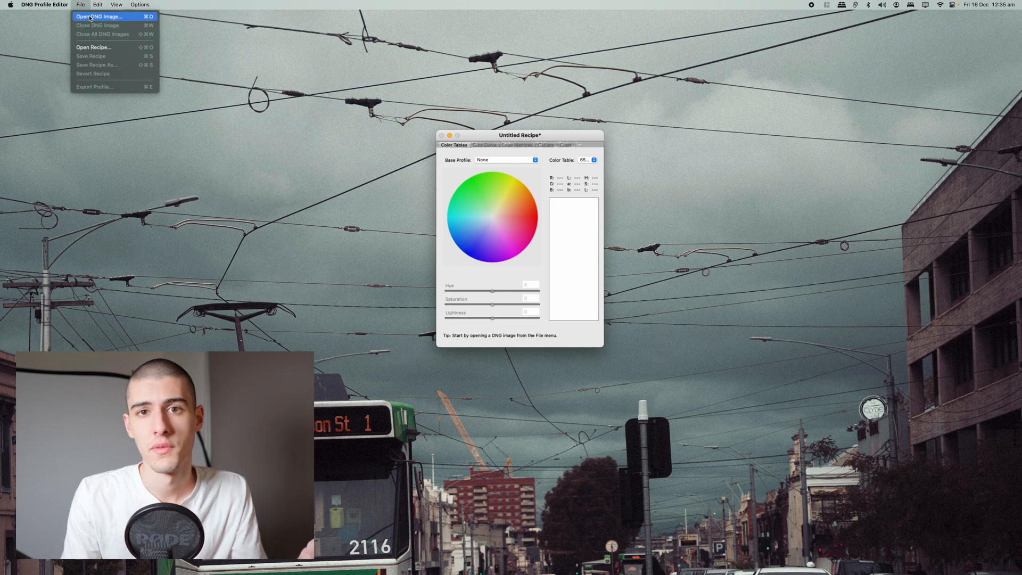
{"action": "left_click", "coordinate": [90, 17]}
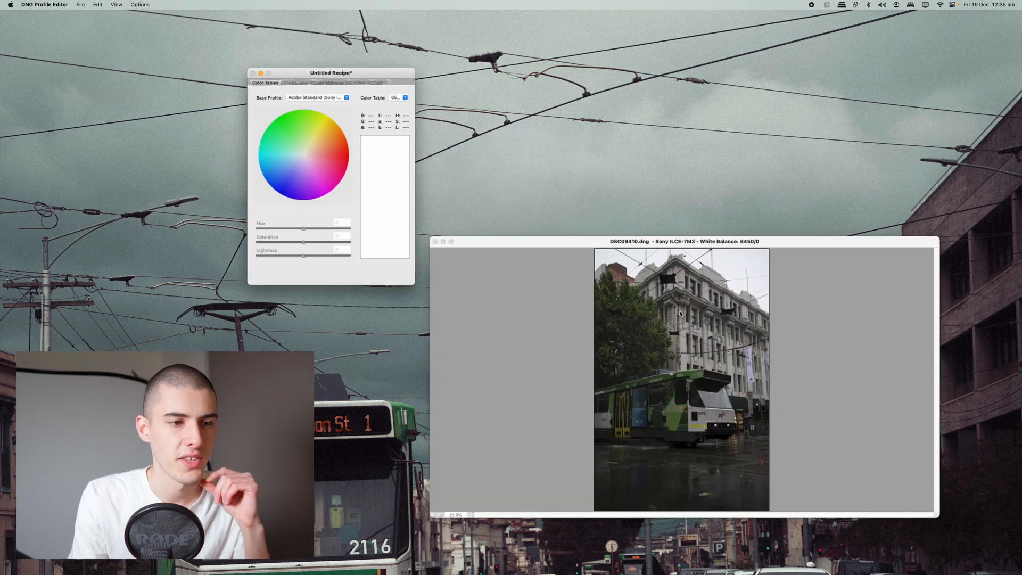
{"action": "left_click_drag", "start_coordinate": [693, 245], "coordinate": [745, 143]}
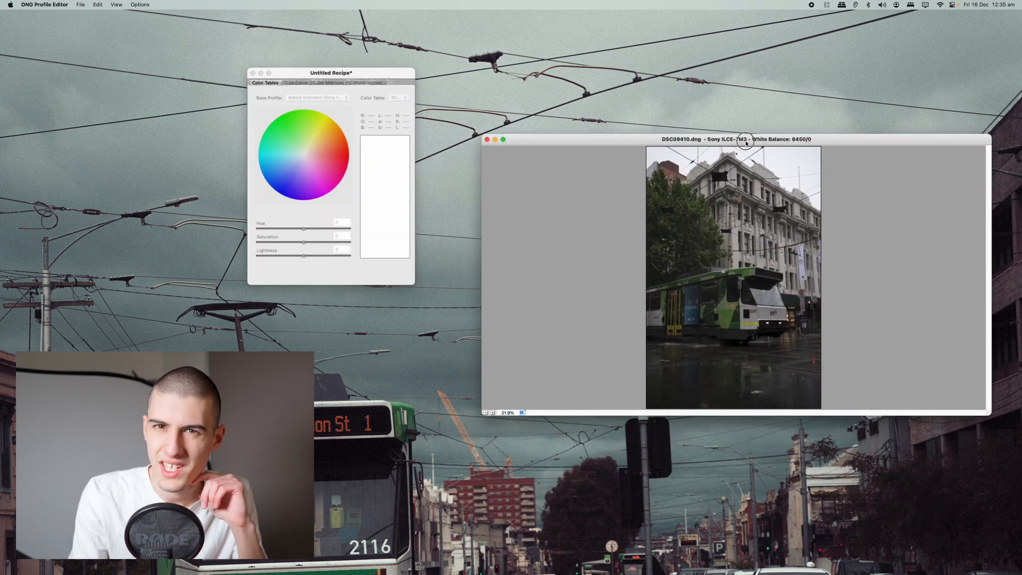
- Set the recipe's base tone curve to Linear and turn on Show Base Tone Curve
{"action": "left_click", "coordinate": [295, 82]}
{"action": "left_click", "coordinate": [295, 83]}
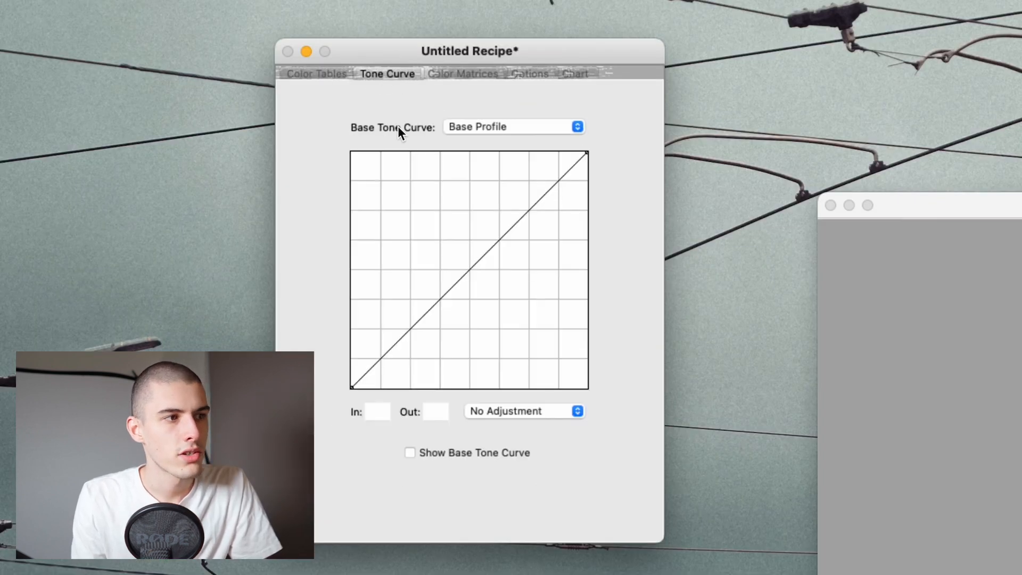
{"action": "left_click", "coordinate": [500, 126]}
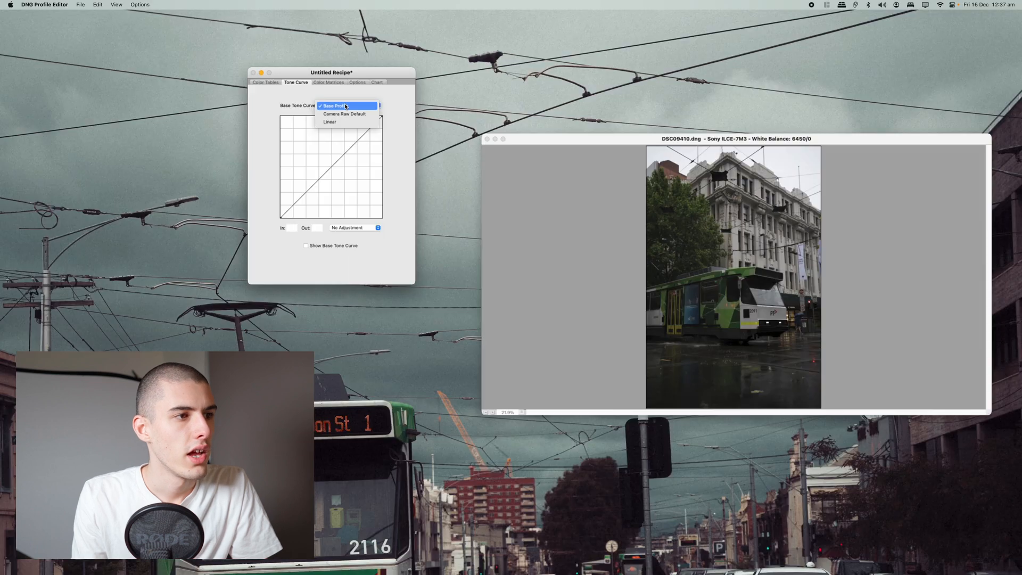
{"action": "left_click", "coordinate": [343, 122]}
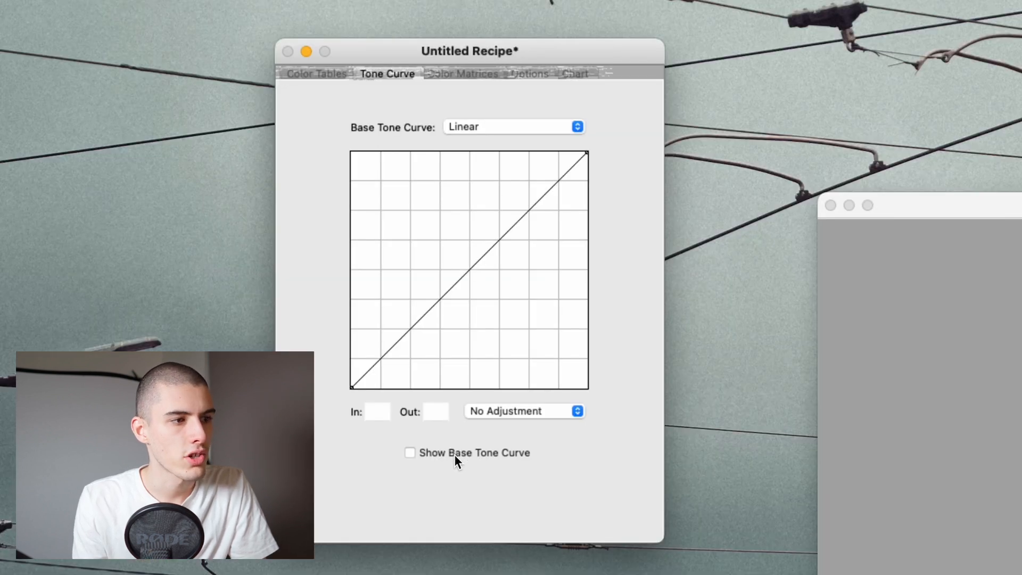
{"action": "left_click", "coordinate": [477, 452]}
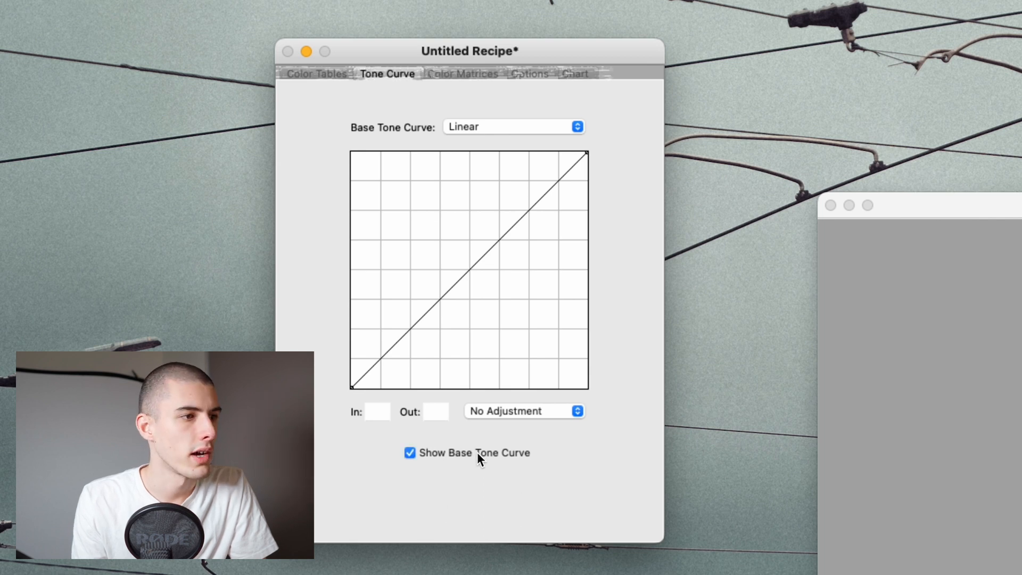
- Switch the base tone curve to Base Profile to compare its shape, and set it back to Linear
{"action": "left_click", "coordinate": [492, 126]}
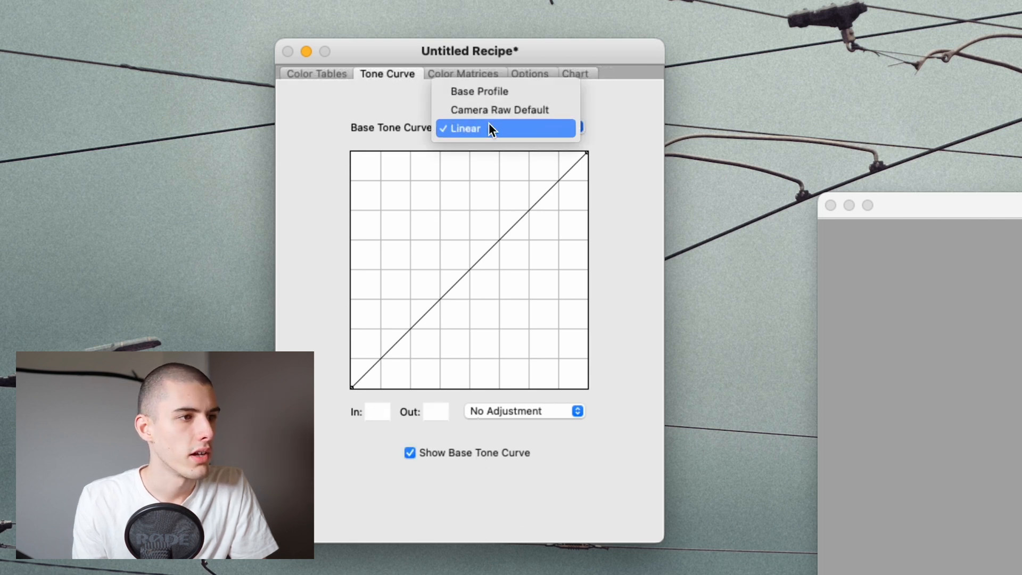
{"action": "left_click", "coordinate": [496, 130]}
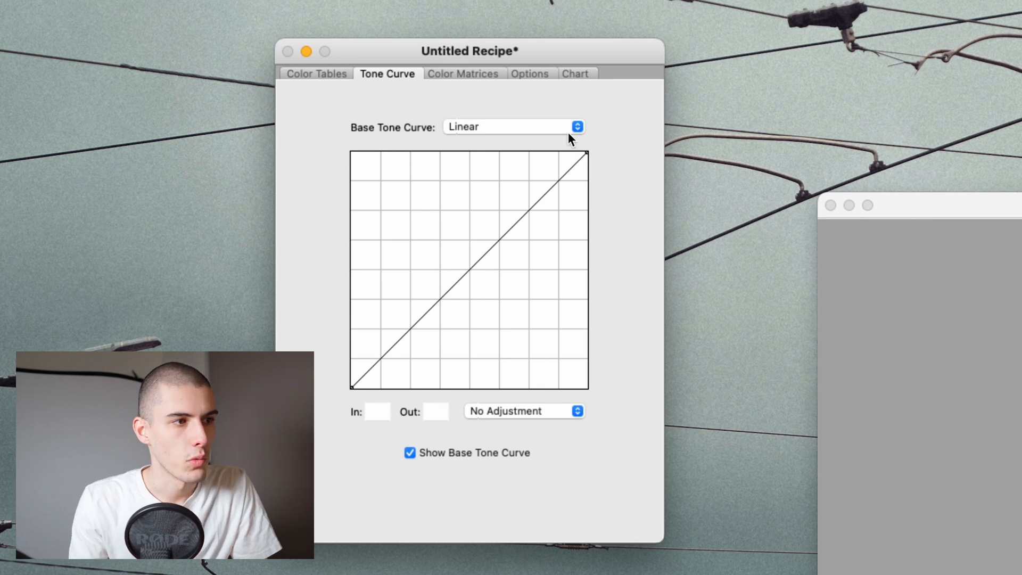
{"action": "left_click", "coordinate": [488, 130]}
{"action": "left_click", "coordinate": [479, 92]}
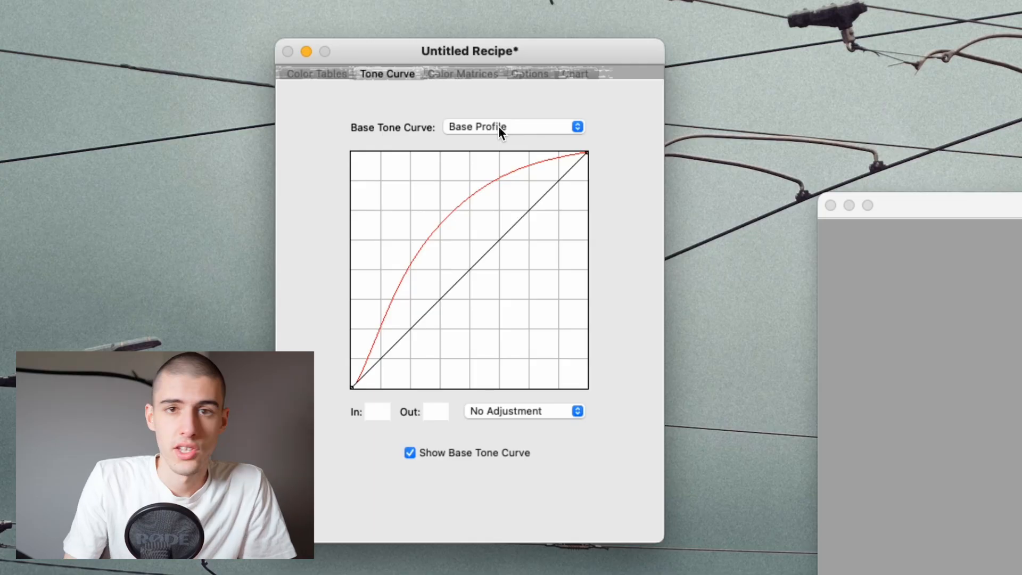
{"action": "left_click", "coordinate": [502, 123]}
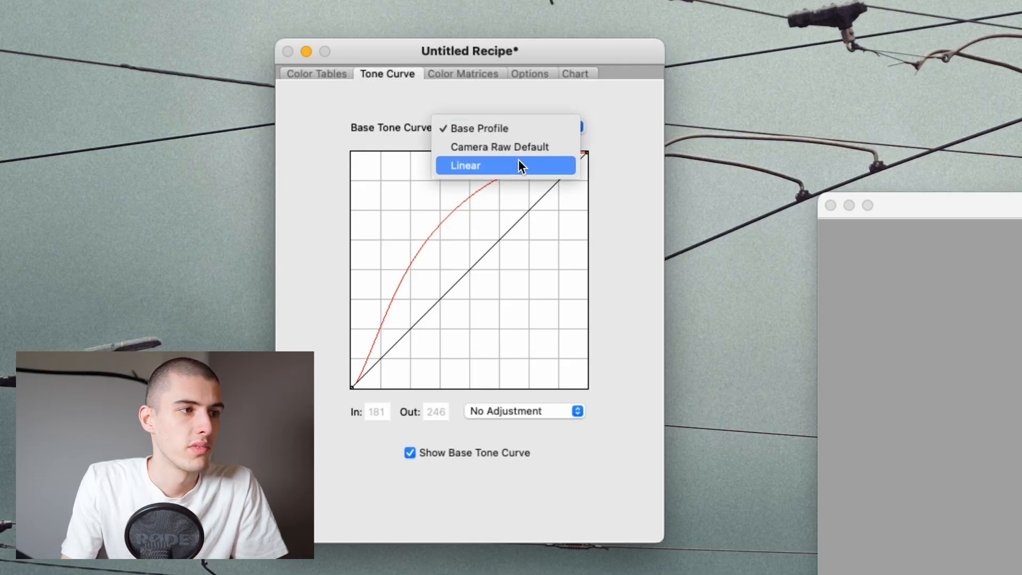
{"action": "left_click", "coordinate": [519, 165]}
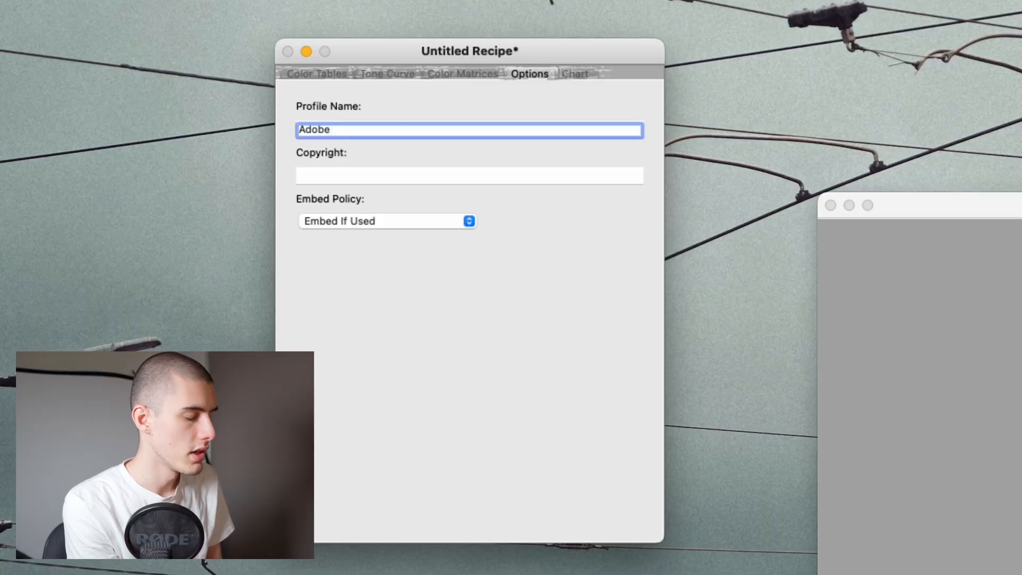
- Name the profile "Adobe Neutral For Real" in the recipe options
{"action": "type", "text": "tra"}
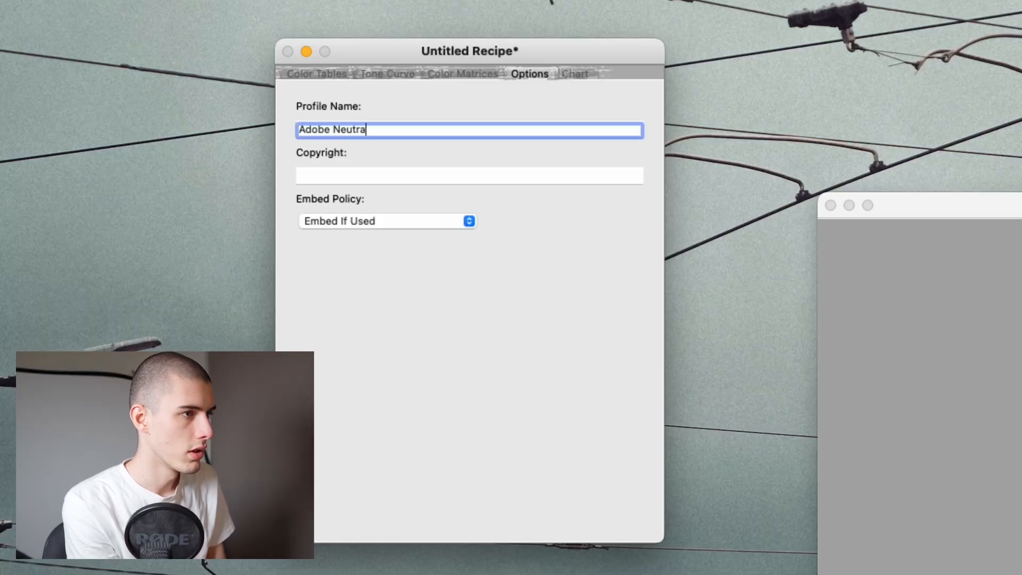
{"action": "type", "text": "l For Real"}
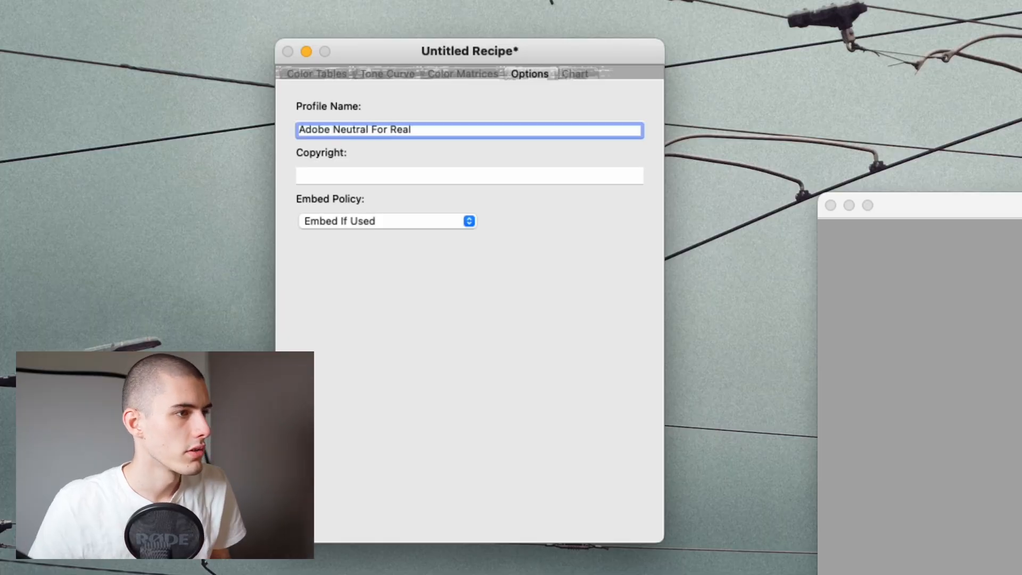
- Export the Sony ILCE-7M3 profile as "Sony ILCE-7M3 Adobe Neutral For Real" into the CameraProfiles folder and dismiss the confirmation
{"action": "left_click", "coordinate": [81, 5]}
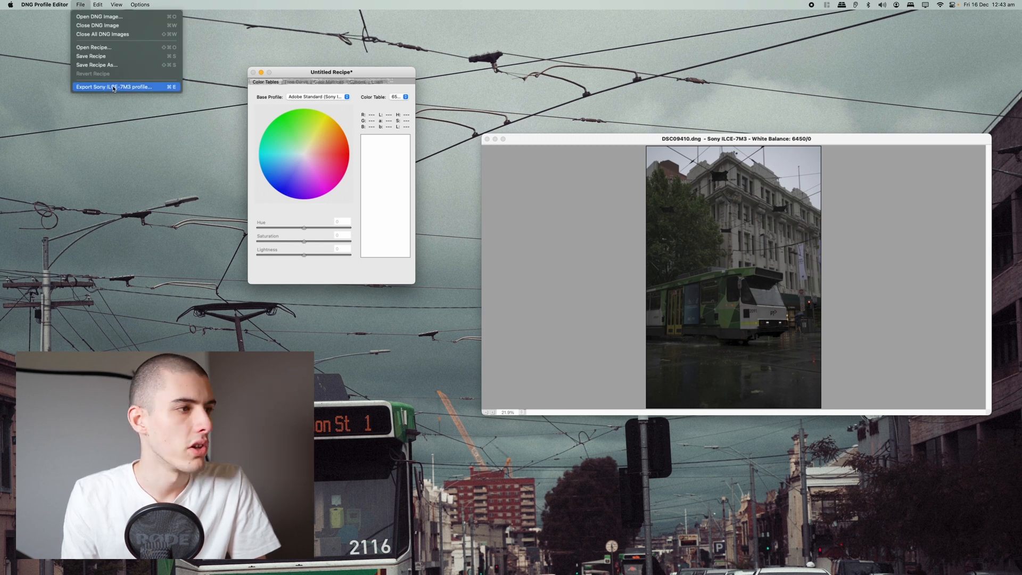
{"action": "left_click", "coordinate": [138, 92]}
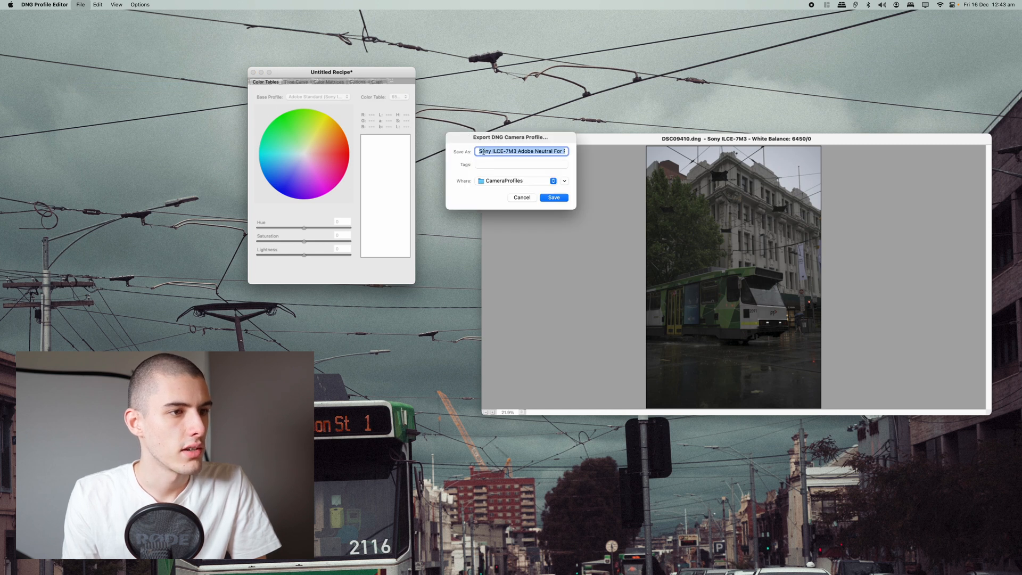
{"action": "left_click_drag", "start_coordinate": [483, 151], "coordinate": [554, 152]}
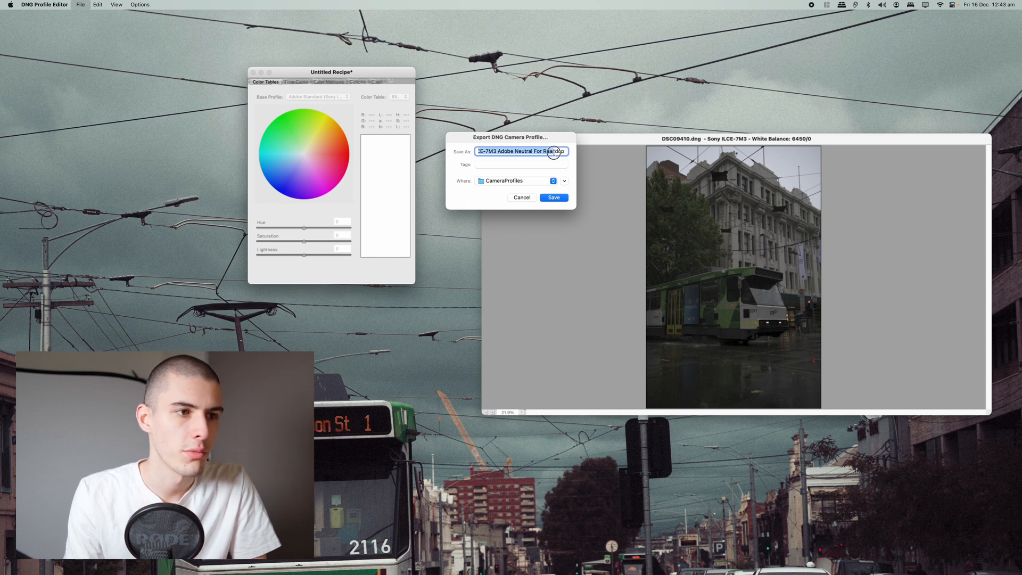
{"action": "key", "text": "Tab"}
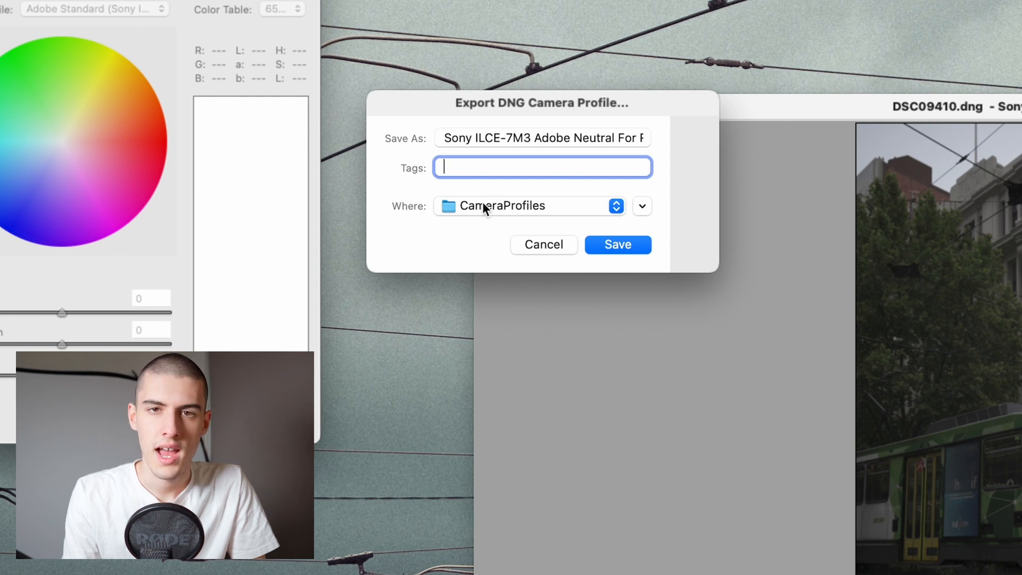
{"action": "left_click", "coordinate": [645, 207]}
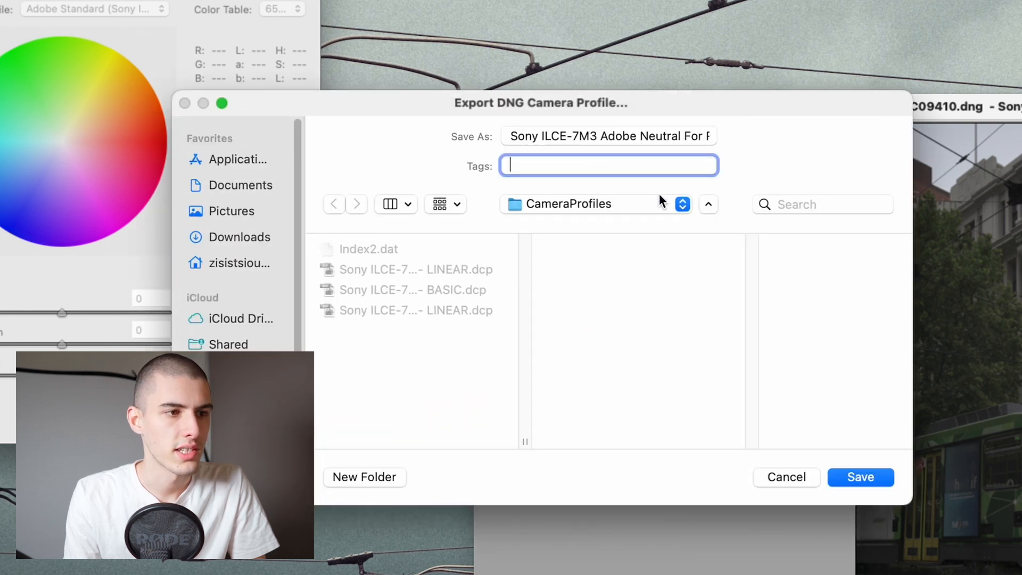
{"action": "left_click", "coordinate": [655, 201]}
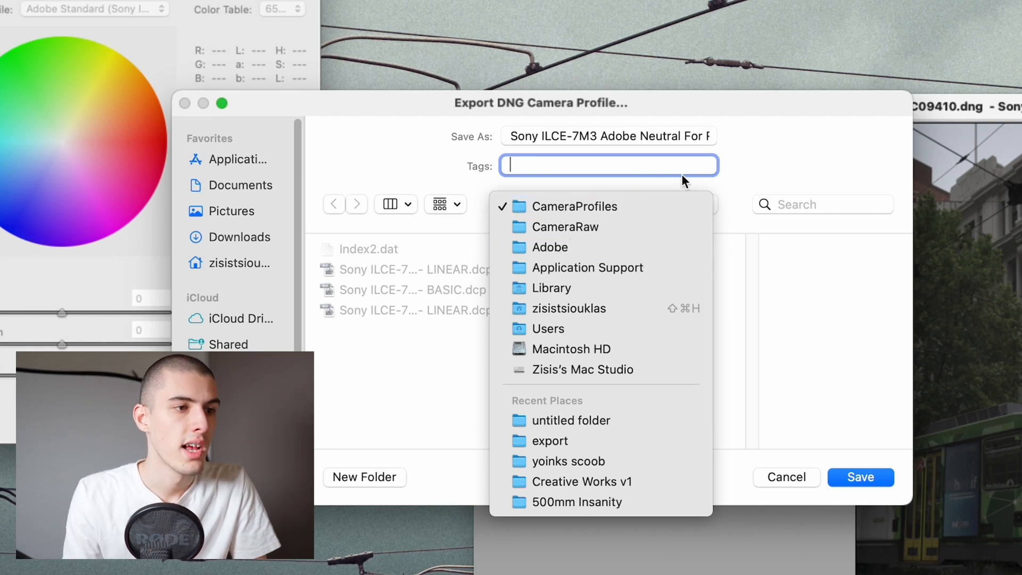
{"action": "left_click", "coordinate": [596, 205]}
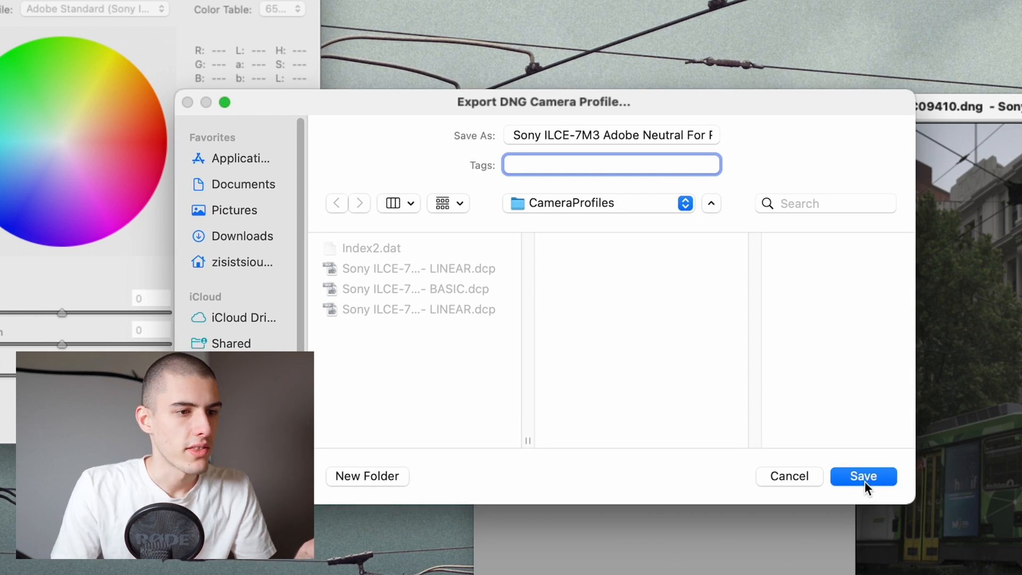
{"action": "left_click", "coordinate": [864, 476]}
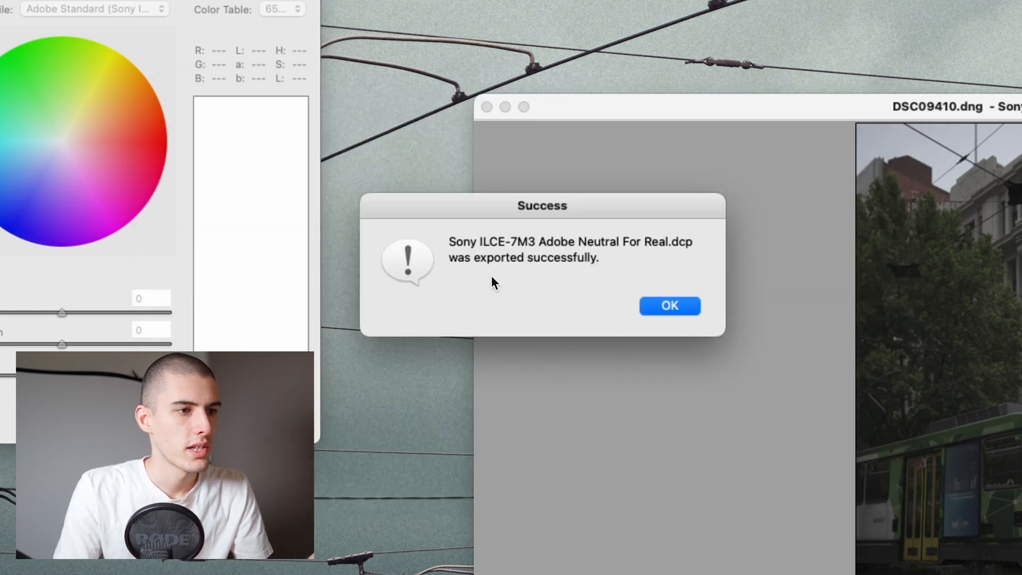
{"action": "left_click", "coordinate": [670, 308]}
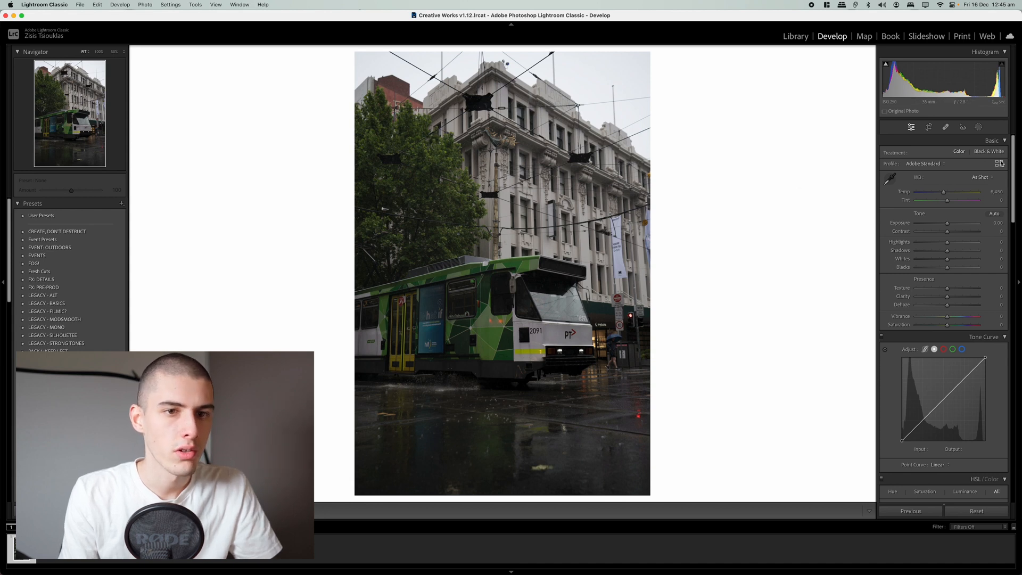
- Switch to Lightroom Classic, mark the Adobe Neutral For Real profile as a favorite and apply it to the tram photo
{"action": "left_click", "coordinate": [1000, 163]}
{"action": "scroll", "coordinate": [975, 251], "scroll_direction": "down", "scroll_amount": 2}
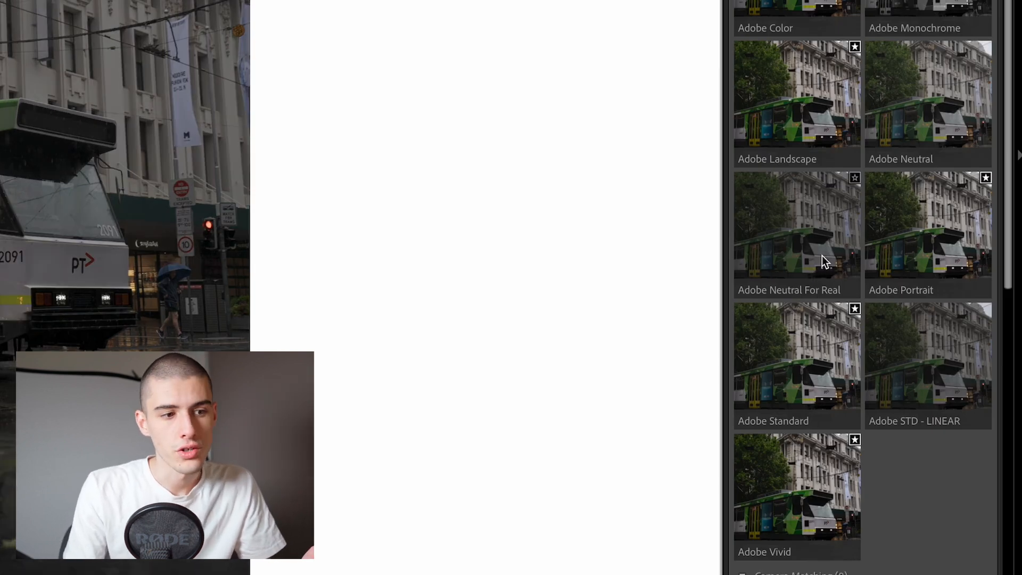
{"action": "left_click", "coordinate": [854, 178]}
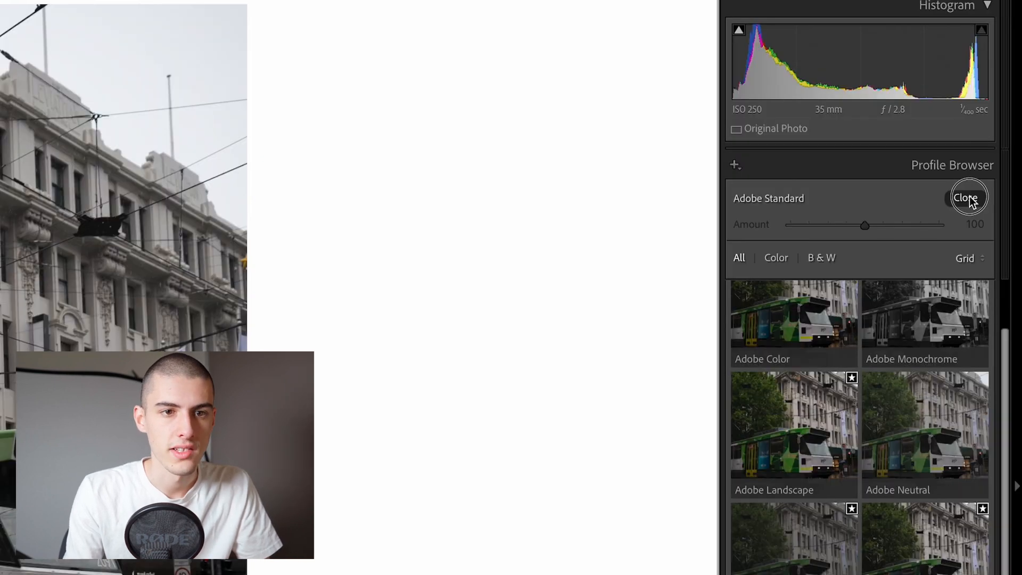
{"action": "left_click", "coordinate": [970, 200]}
{"action": "left_click", "coordinate": [877, 239]}
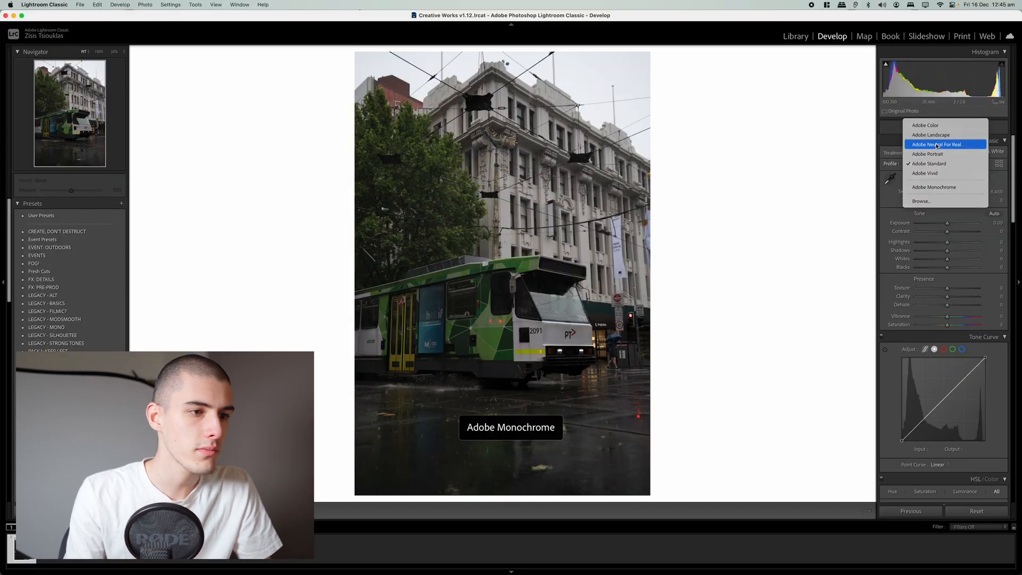
{"action": "left_click", "coordinate": [844, 198]}
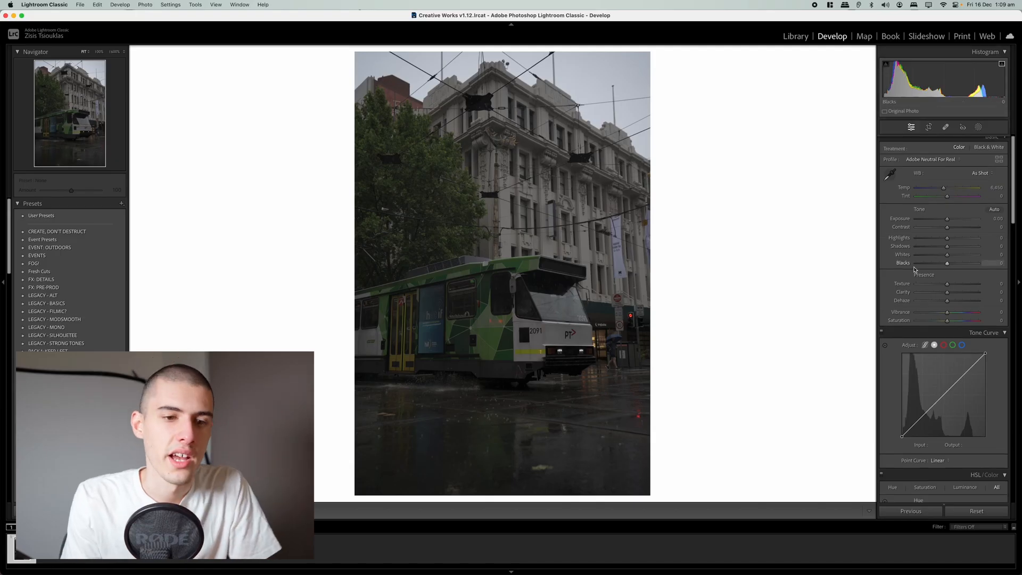
- Shape the point curve with an anchor near black, a midtone point at 114/177 and a shadow point at 52/78
{"action": "scroll", "coordinate": [916, 265], "scroll_direction": "down", "scroll_amount": 2}
{"action": "scroll", "coordinate": [917, 266], "scroll_direction": "down", "scroll_amount": 3}
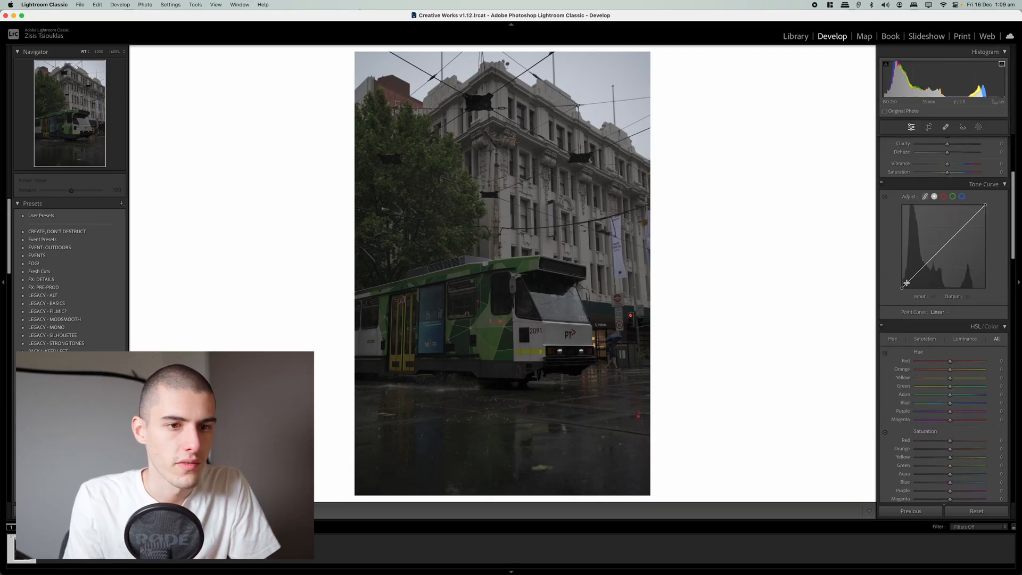
{"action": "left_click_drag", "start_coordinate": [874, 250], "coordinate": [859, 251]}
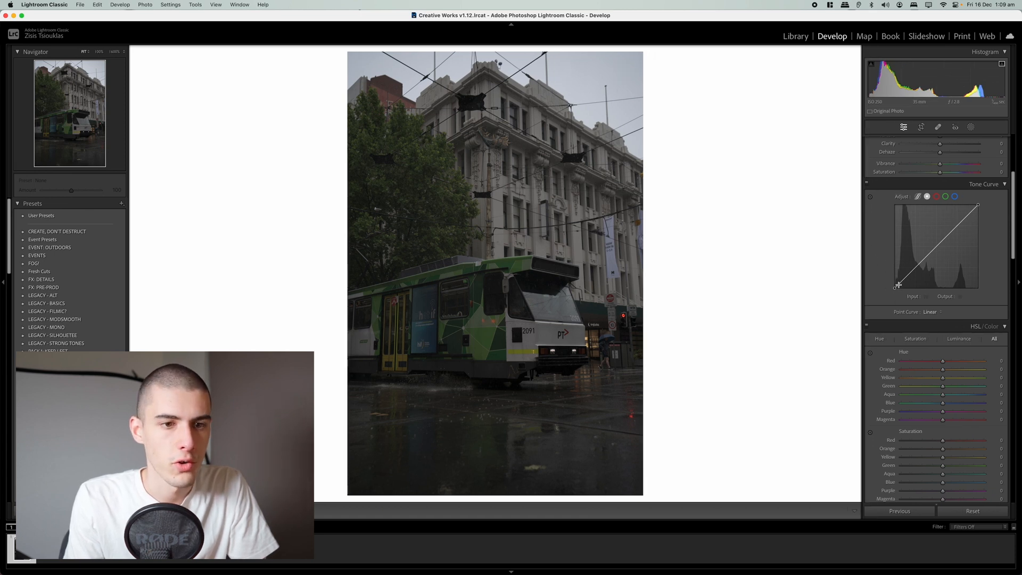
{"action": "left_click_drag", "start_coordinate": [899, 285], "coordinate": [899, 286]}
{"action": "left_click_drag", "start_coordinate": [934, 250], "coordinate": [932, 232]}
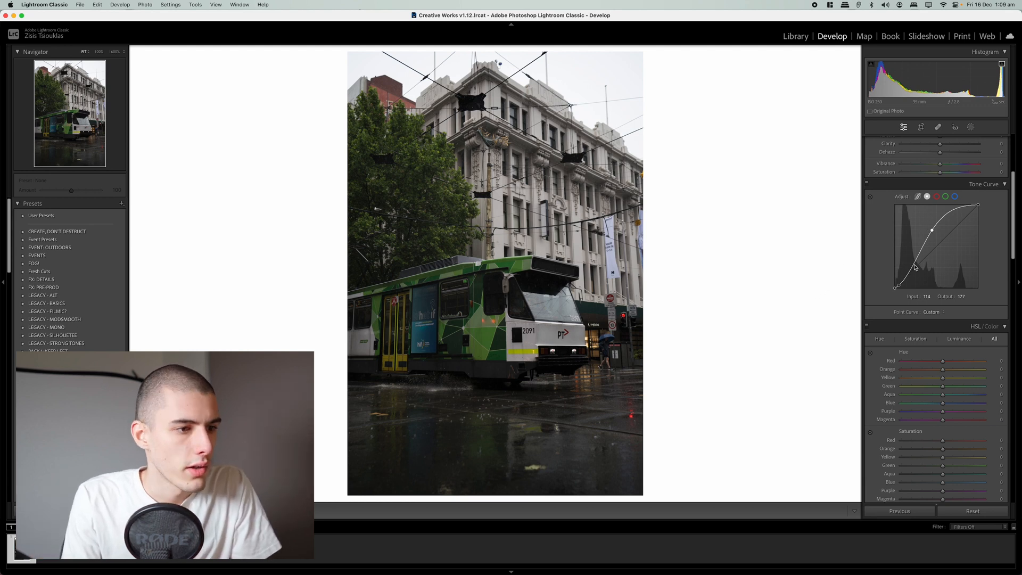
{"action": "left_click_drag", "start_coordinate": [916, 267], "coordinate": [912, 263]}
- Check the profile list, keeping Adobe Neutral For Real, and compare the import state in the history with the latest point curve state
{"action": "scroll", "coordinate": [912, 263], "scroll_direction": "up", "scroll_amount": 5}
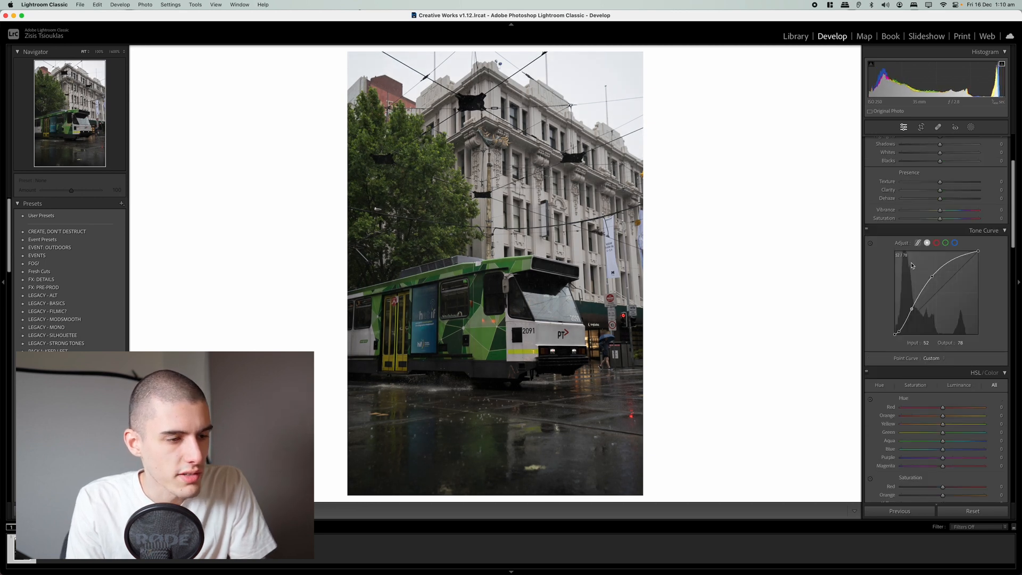
{"action": "left_click", "coordinate": [940, 164]}
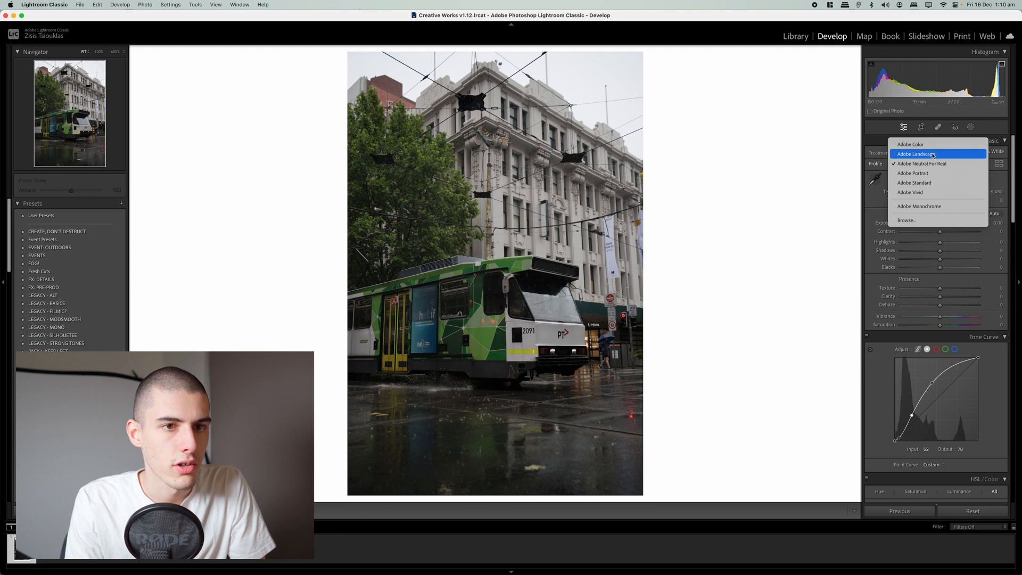
{"action": "left_click", "coordinate": [922, 164]}
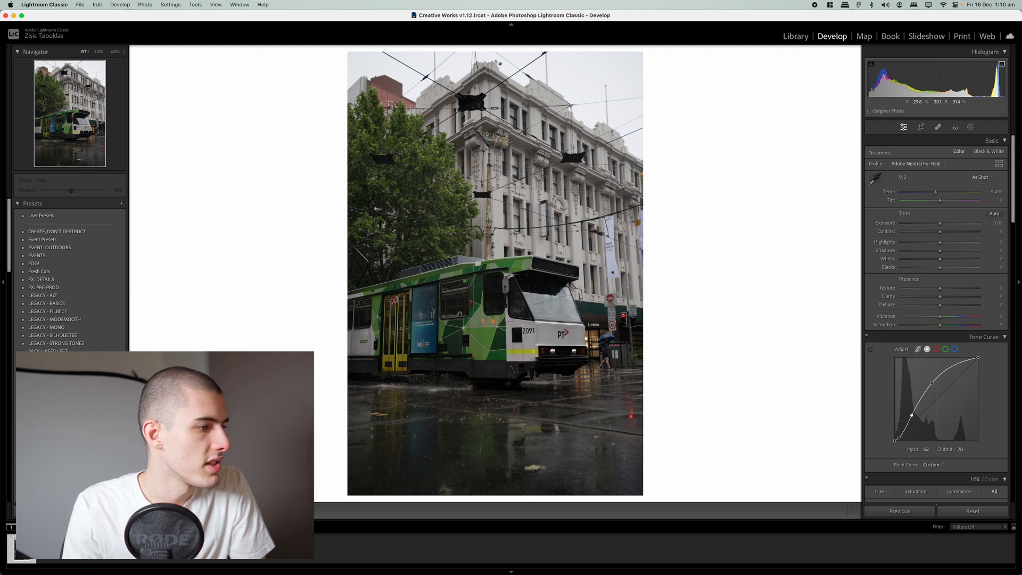
{"action": "scroll", "coordinate": [83, 327], "scroll_direction": "down", "scroll_amount": 10}
{"action": "scroll", "coordinate": [82, 326], "scroll_direction": "down", "scroll_amount": 5}
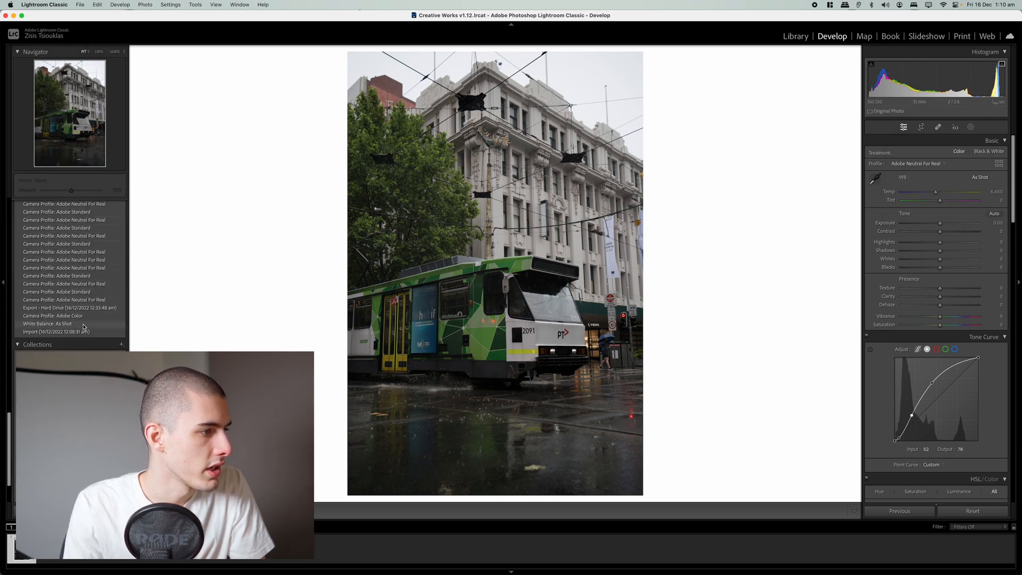
{"action": "left_click", "coordinate": [93, 332]}
{"action": "scroll", "coordinate": [80, 328], "scroll_direction": "up", "scroll_amount": 10}
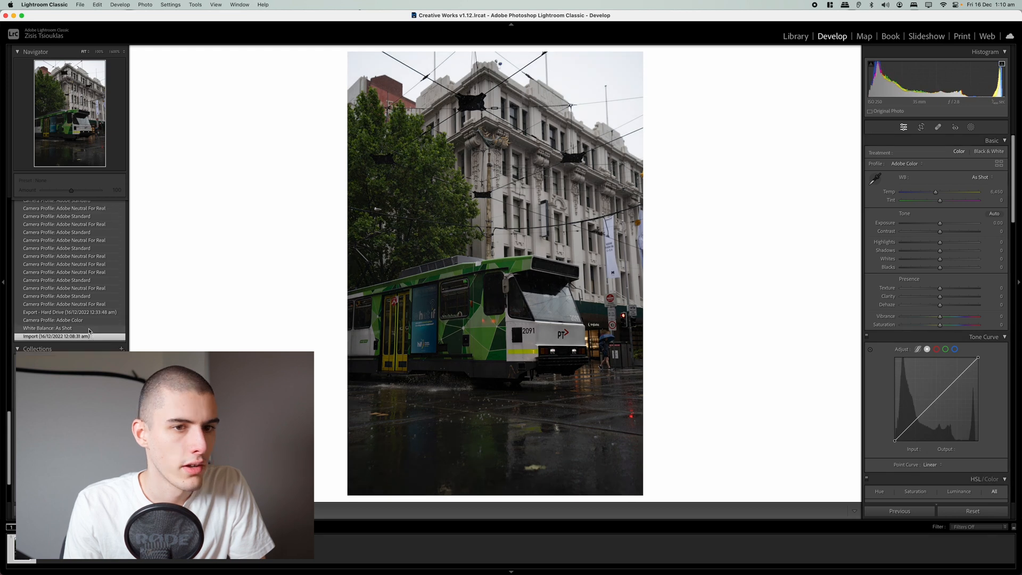
{"action": "left_click", "coordinate": [74, 319]}
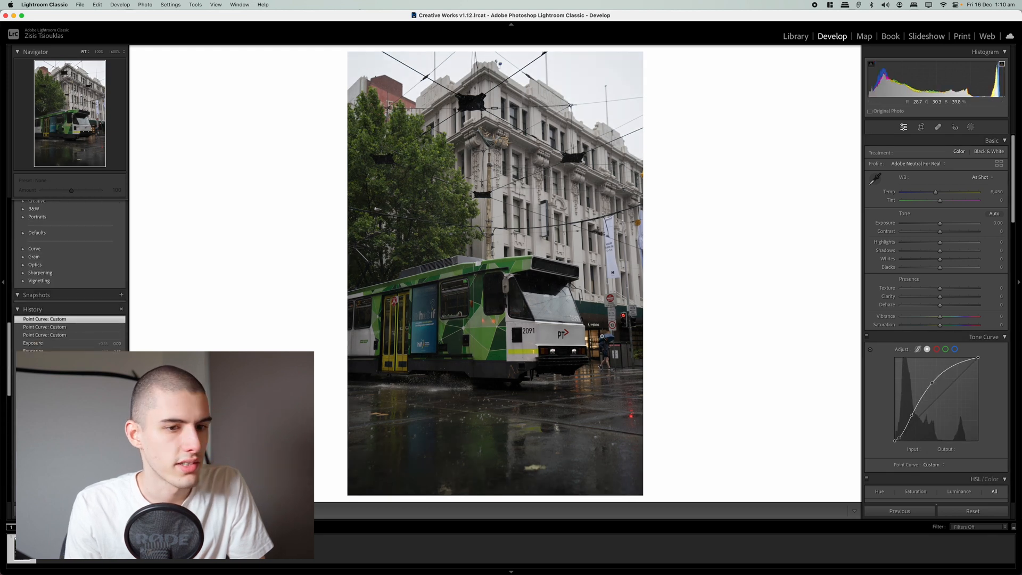
- Move the midtone point of the point curve up into the highlights and the shadow point to 60/84
{"action": "left_click_drag", "start_coordinate": [932, 382], "coordinate": [949, 366]}
{"action": "left_click_drag", "start_coordinate": [911, 414], "coordinate": [912, 408]}
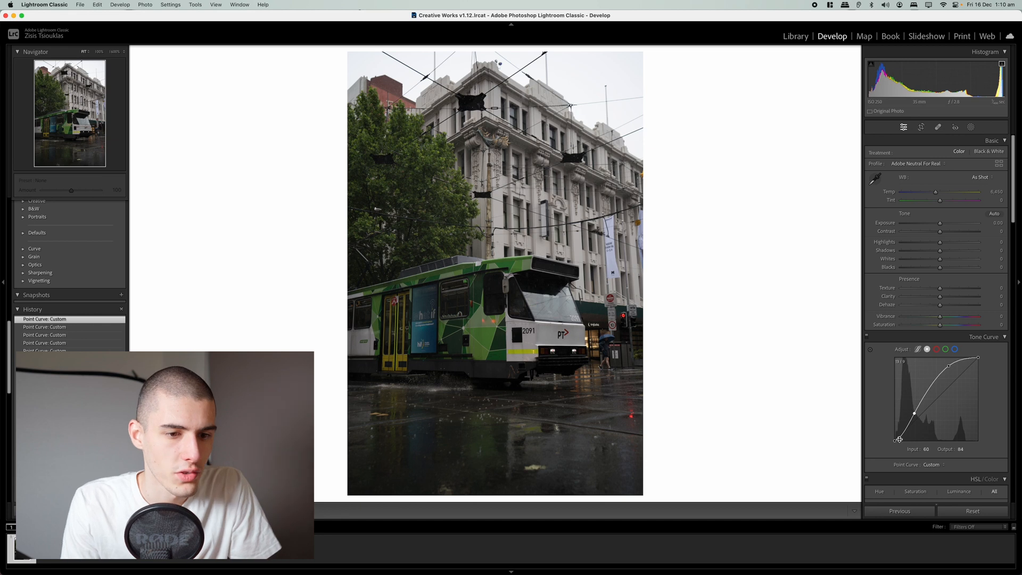
- Adjust the individual color channel curves, including green and blue, to give the tram photo a warmer tint
{"action": "scroll", "coordinate": [933, 365], "scroll_direction": "down", "scroll_amount": 3}
{"action": "left_click", "coordinate": [937, 283]}
{"action": "left_click_drag", "start_coordinate": [909, 362], "coordinate": [908, 366]}
{"action": "left_click_drag", "start_coordinate": [949, 320], "coordinate": [950, 316]}
{"action": "mouse_move", "coordinate": [908, 364]}
{"action": "left_mouse_down"}
{"action": "mouse_move", "coordinate": [894, 370]}
{"action": "mouse_move", "coordinate": [916, 347]}
{"action": "left_mouse_up"}
{"action": "left_click", "coordinate": [927, 283]}
{"action": "left_click", "coordinate": [936, 284]}
{"action": "left_click", "coordinate": [946, 283]}
{"action": "left_click", "coordinate": [955, 283]}
- Refine the RGB point curve with its highlight point at 194/226 and lower the photo's contrast slightly
{"action": "left_click", "coordinate": [927, 283]}
{"action": "left_click_drag", "start_coordinate": [949, 300], "coordinate": [956, 301]}
{"action": "scroll", "coordinate": [955, 340], "scroll_direction": "up", "scroll_amount": 3}
{"action": "left_click_drag", "start_coordinate": [956, 345], "coordinate": [958, 344]}
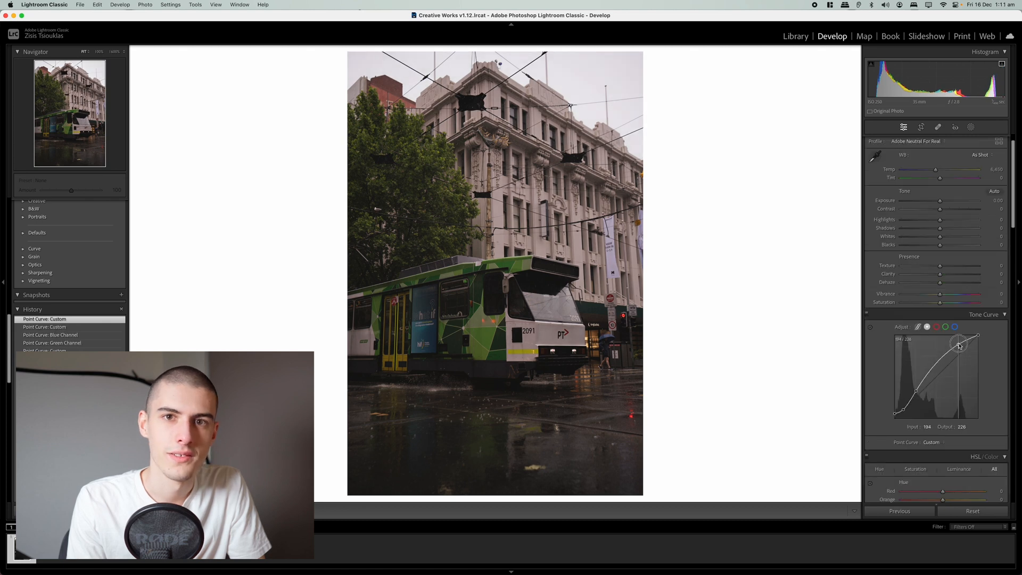
{"action": "mouse_move", "coordinate": [940, 210]}
{"action": "left_mouse_down"}
{"action": "mouse_move", "coordinate": [907, 210]}
{"action": "mouse_move", "coordinate": [938, 209]}
{"action": "left_mouse_up"}
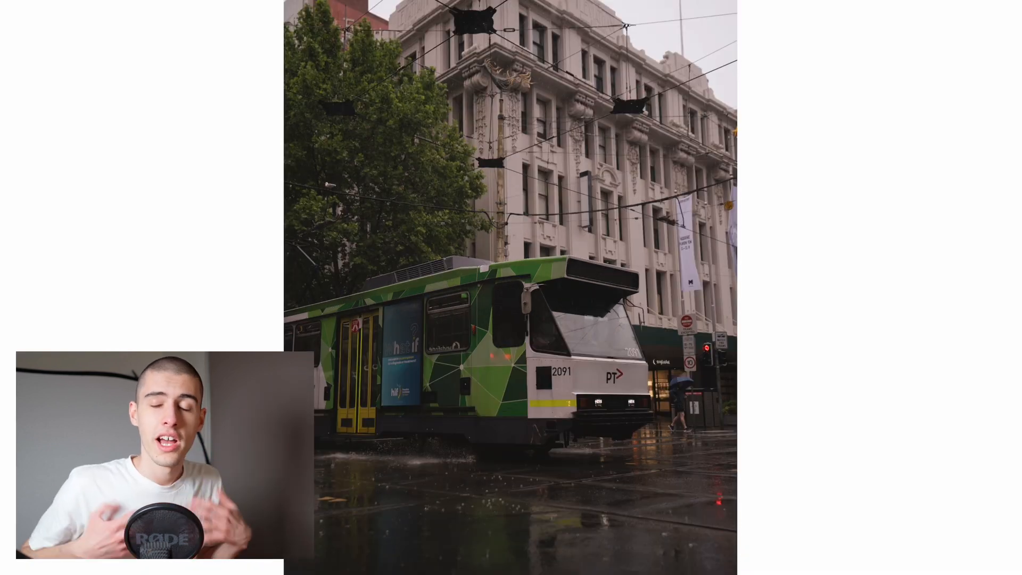